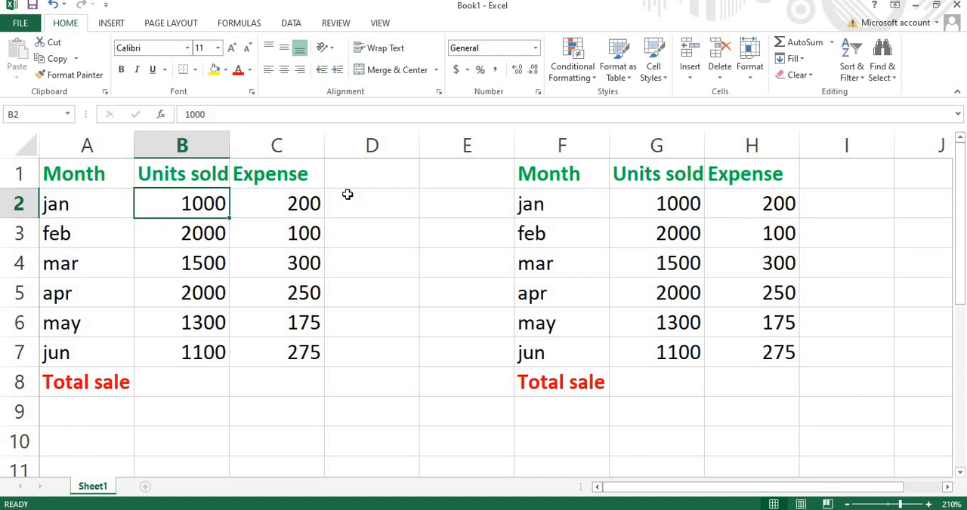
# - Begin a formula in the Total sale cell B8 under Units sold in the first table
pyautogui.click(181, 389)
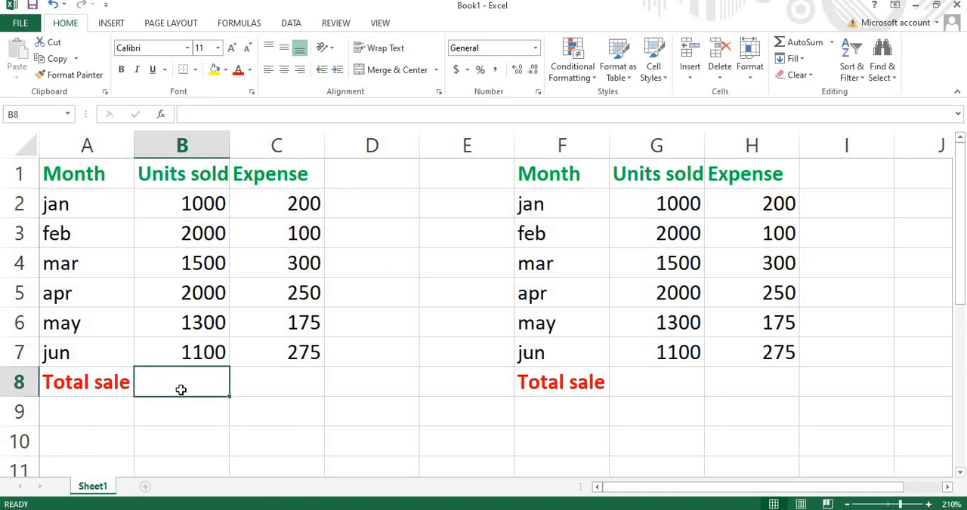
pyautogui.write('=')
pyautogui.press('Escape')
pyautogui.write('=')
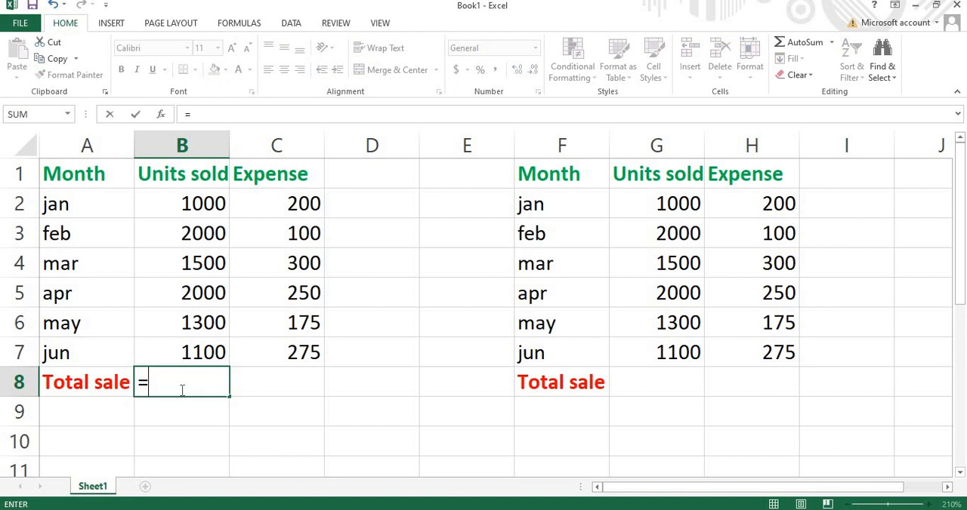
pyautogui.write('sum')
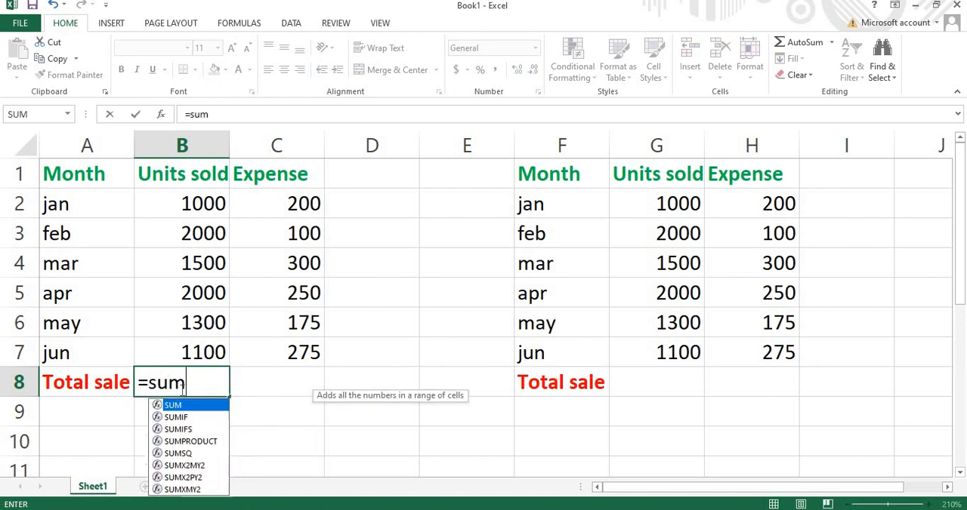
pyautogui.press('BackSpace')
pyautogui.press('BackSpace')
pyautogui.press('BackSpace')
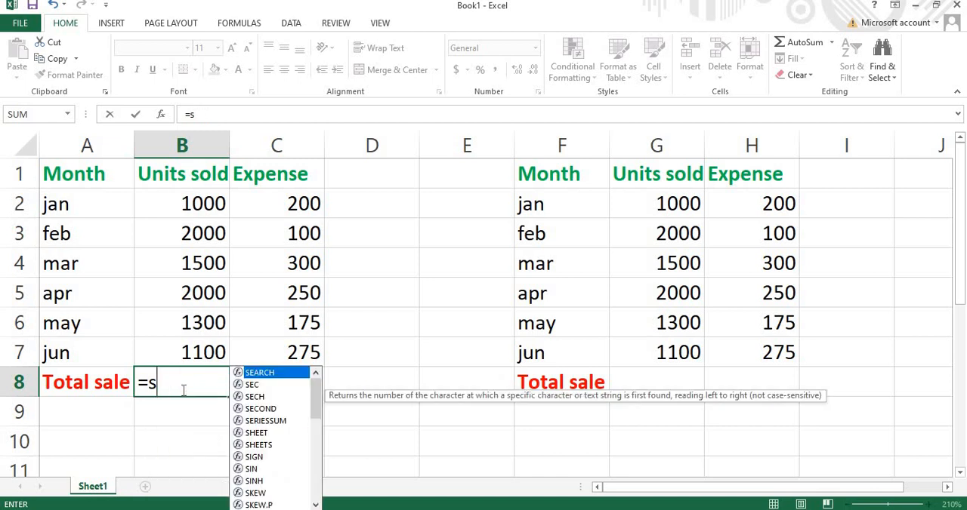
pyautogui.write('di')
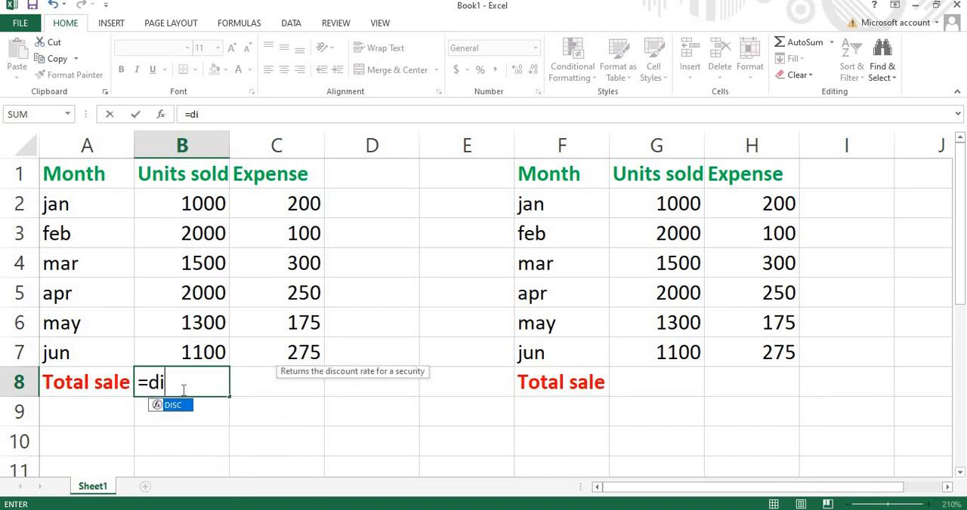
pyautogui.write('v')
pyautogui.press('BackSpace')
pyautogui.press('BackSpace')
pyautogui.press('BackSpace')
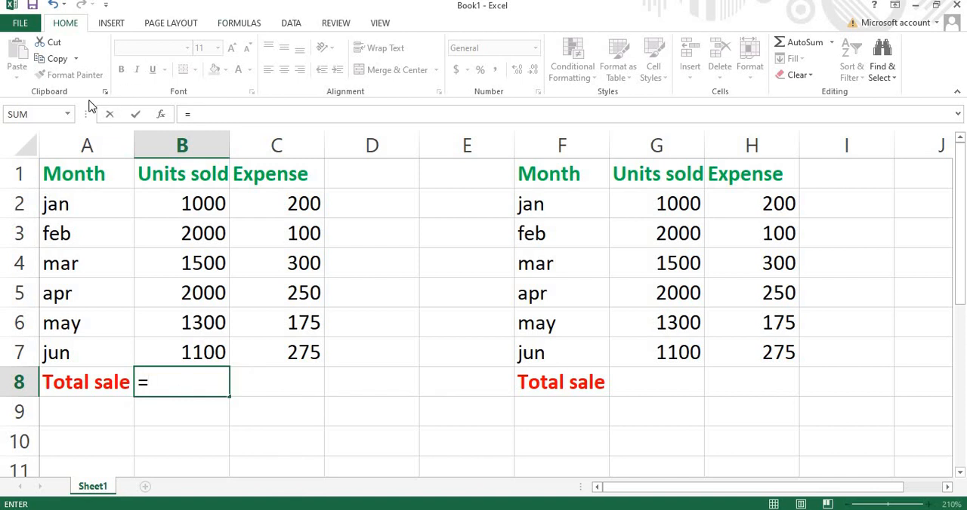
pyautogui.click(67, 114)
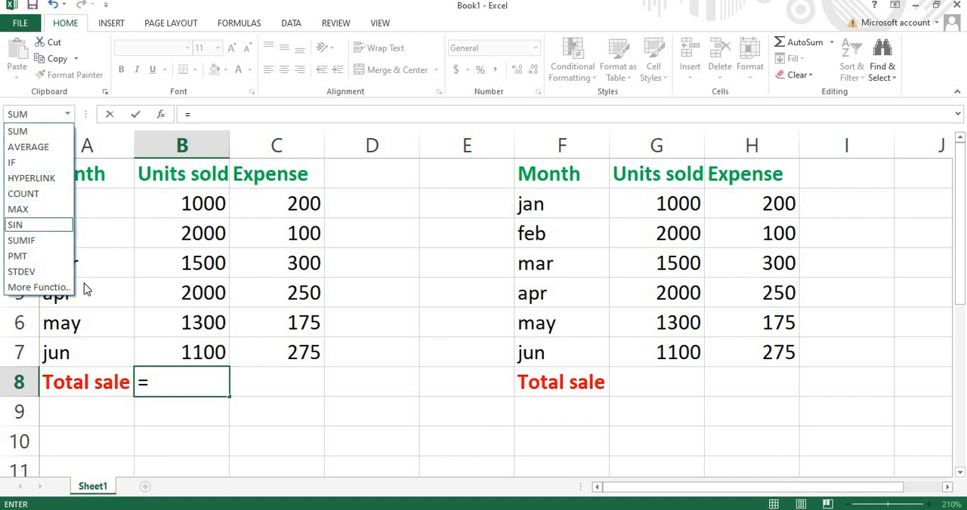
pyautogui.click(161, 384)
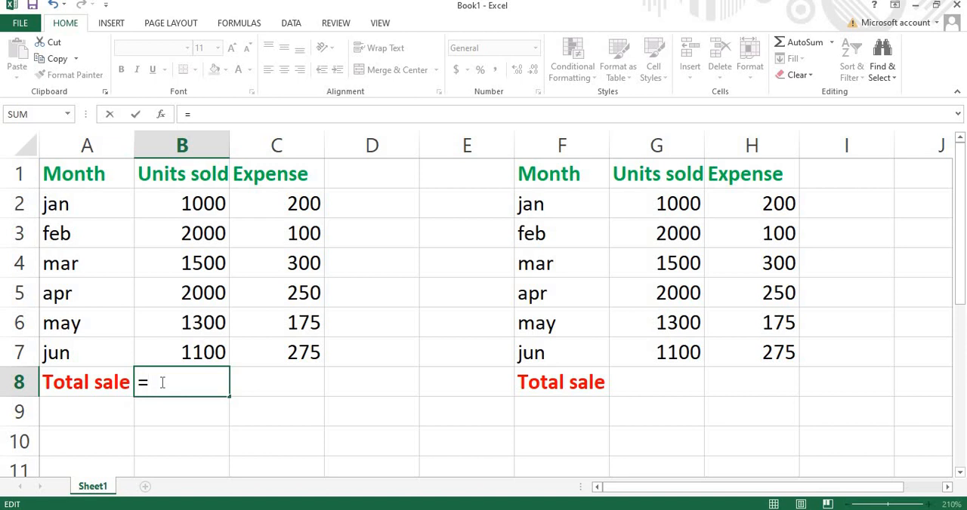
# - Add the SUM function with its opening parenthesis to the formula in B8
pyautogui.write('S')
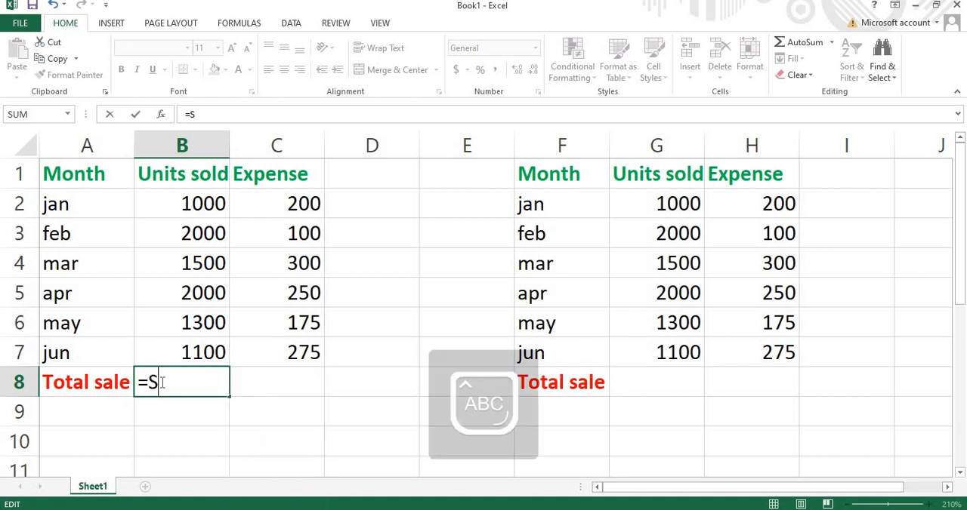
pyautogui.write('UM')
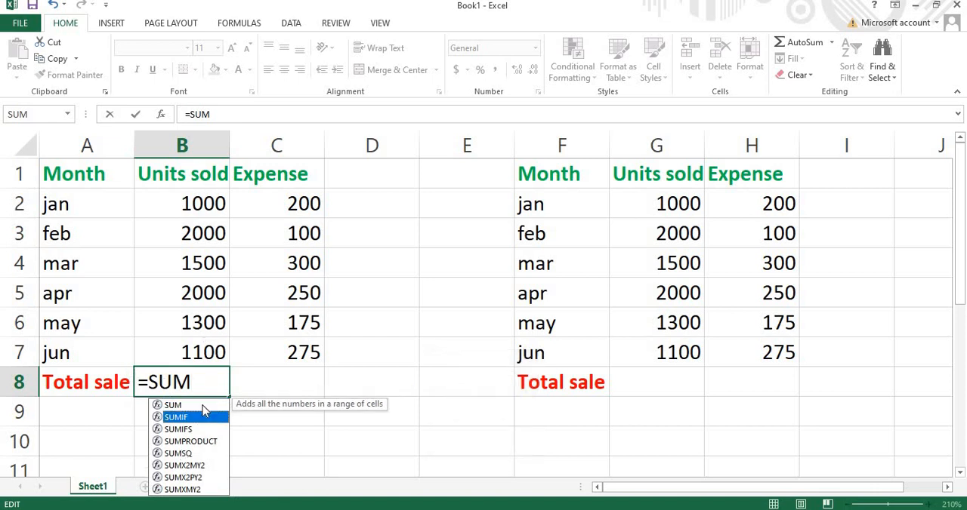
pyautogui.write('(')
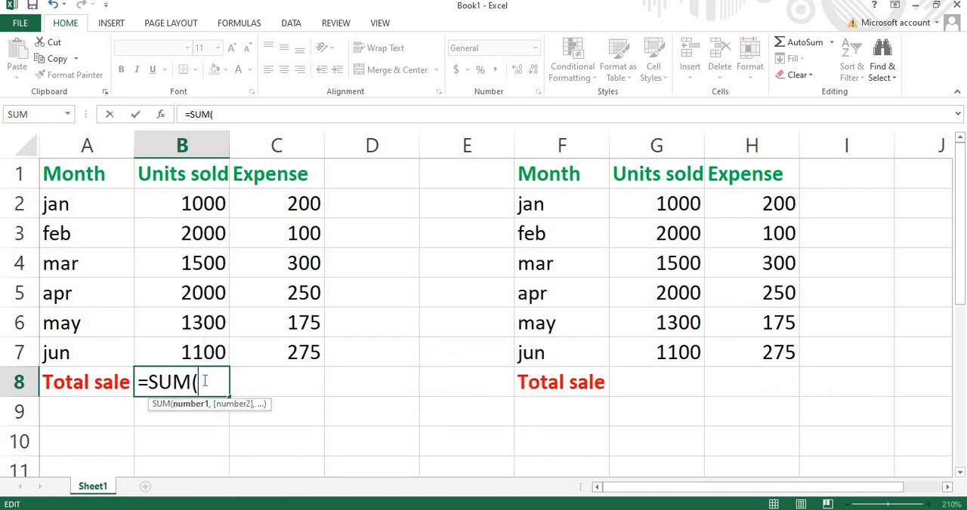
pyautogui.press('capslock')
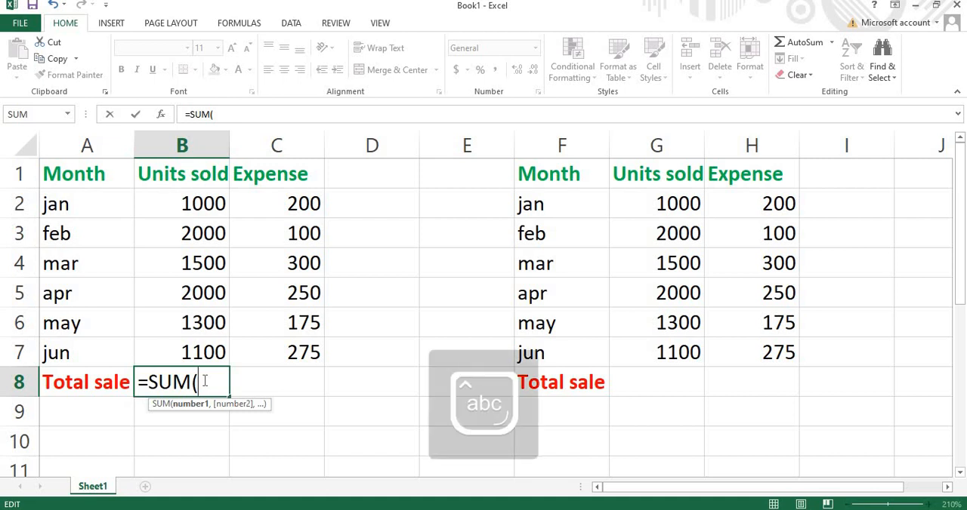
pyautogui.press('capslock')
pyautogui.click(187, 137)
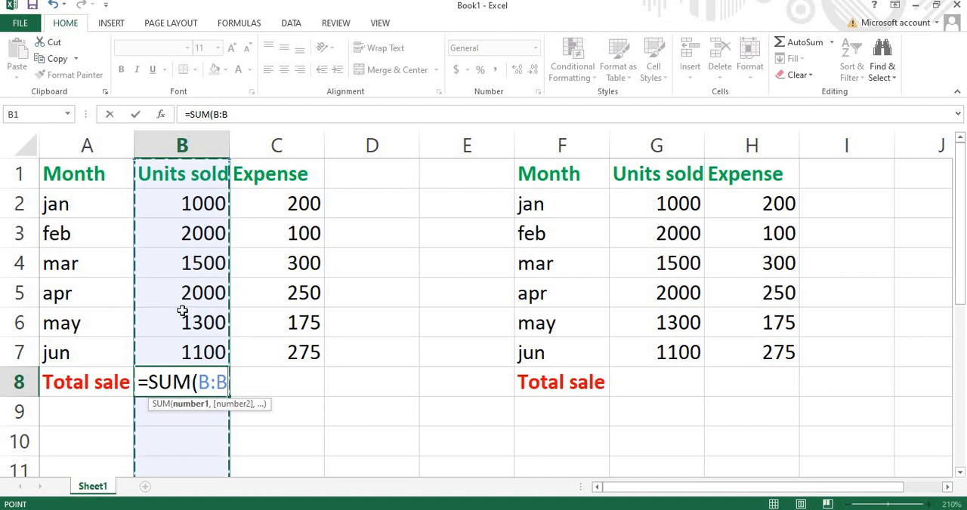
pyautogui.click(18, 207)
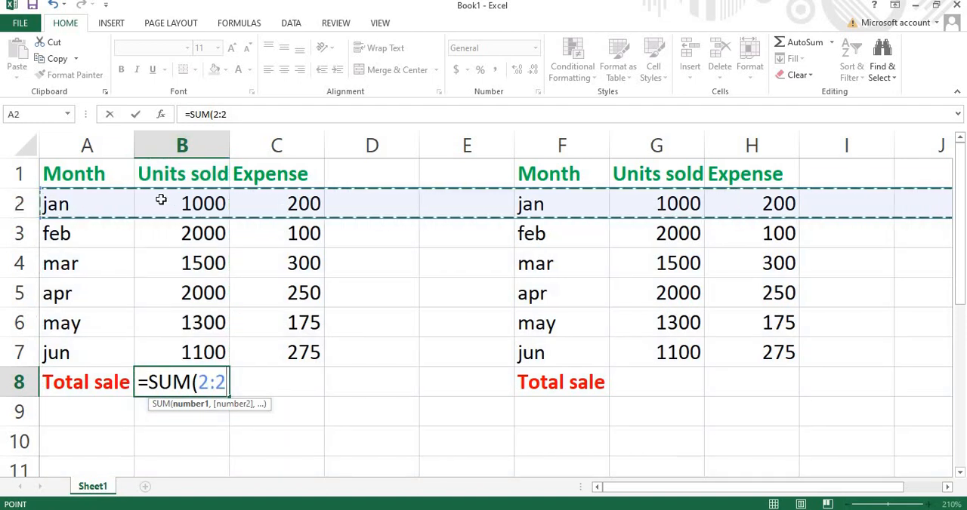
pyautogui.click(182, 145)
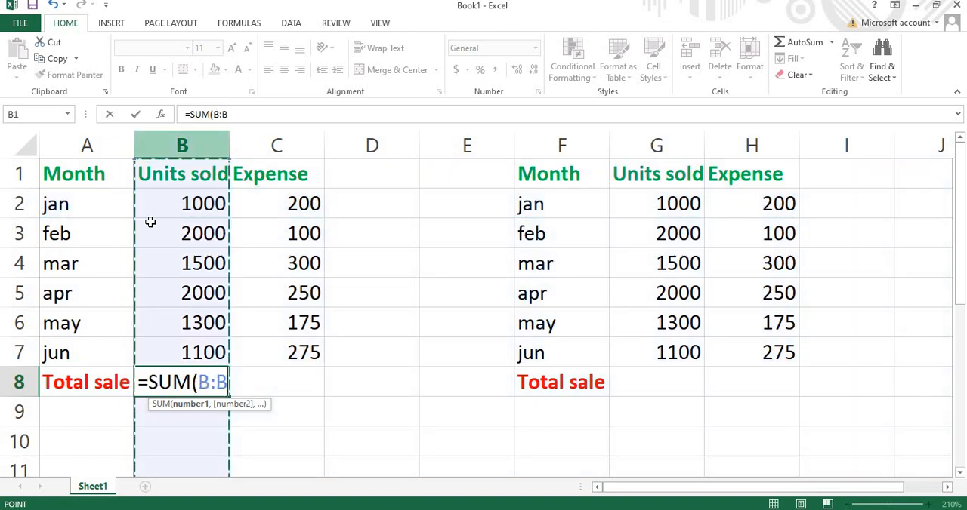
# - Complete the B8 sum with the January and February units as =SUM(B2+B3)
pyautogui.click(182, 204)
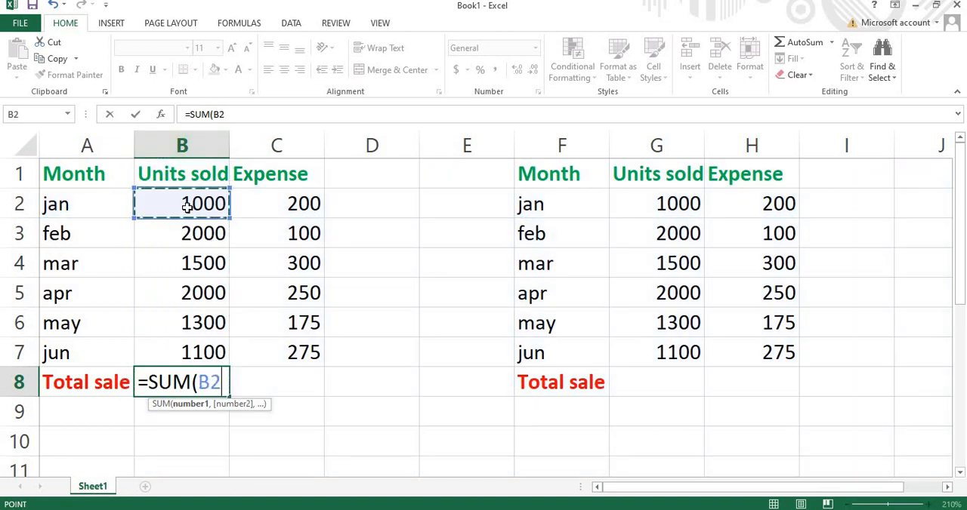
pyautogui.moveTo(190, 273); pyautogui.dragTo(189, 204)
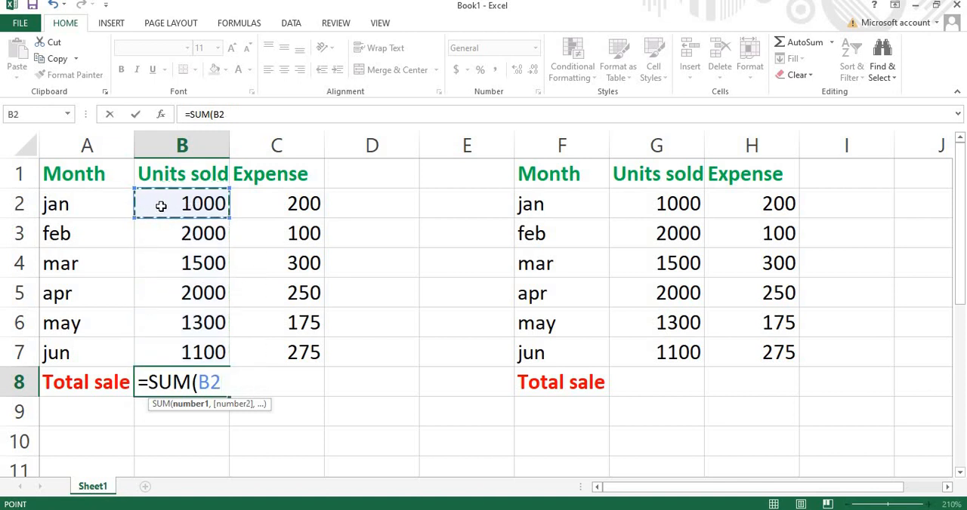
pyautogui.click(224, 117)
pyautogui.doubleClick(219, 384)
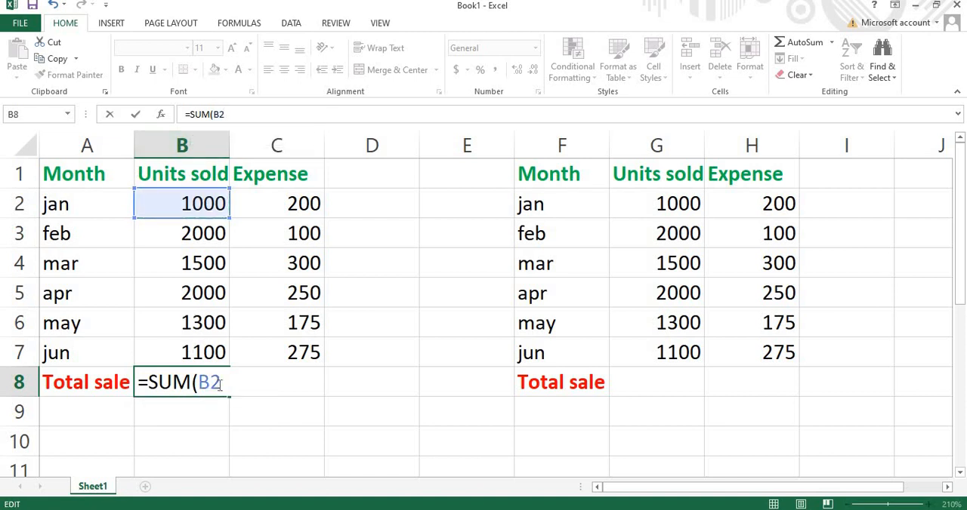
pyautogui.click(195, 204)
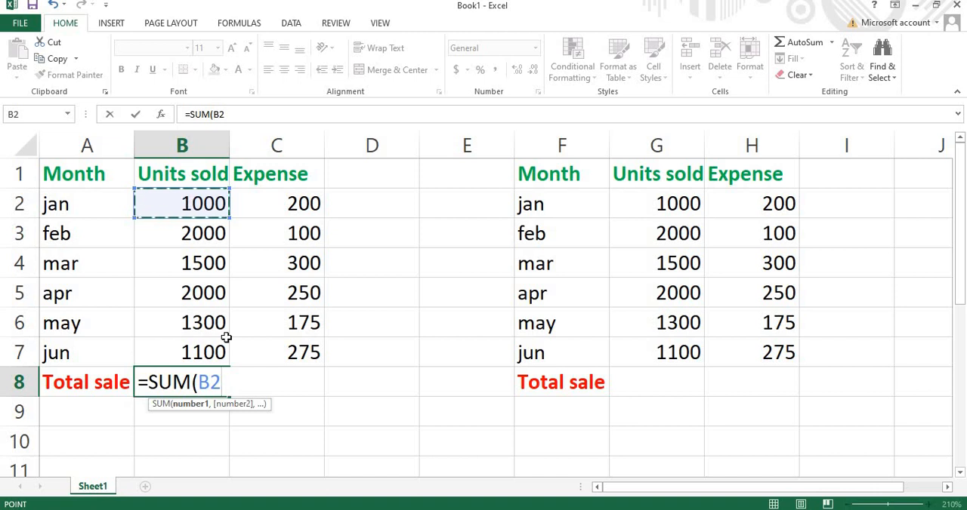
pyautogui.write('+B3')
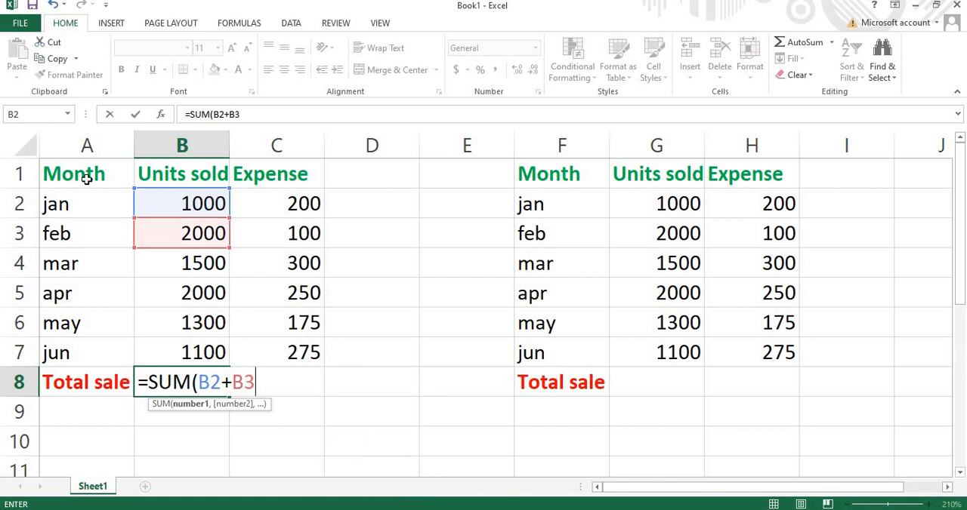
pyautogui.click(182, 145)
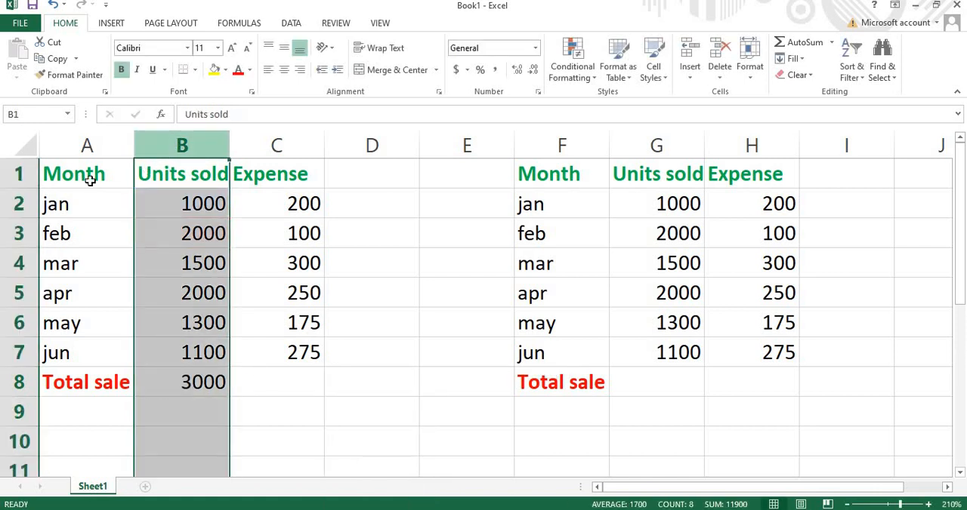
pyautogui.click(19, 204)
pyautogui.click(43, 233)
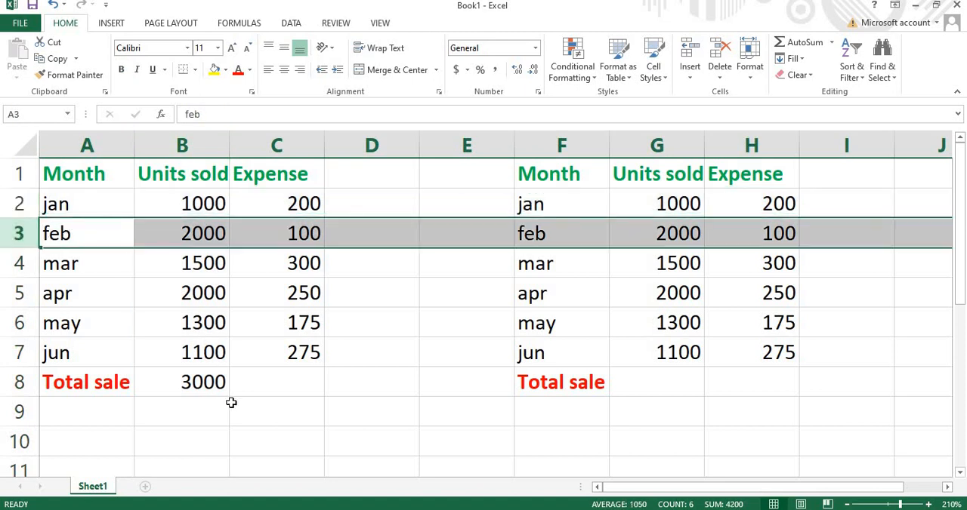
# - Extend the B8 formula with the March to June units so it reads =SUM(B2+B3+B4+B5+B6+B7)
pyautogui.doubleClick(220, 380)
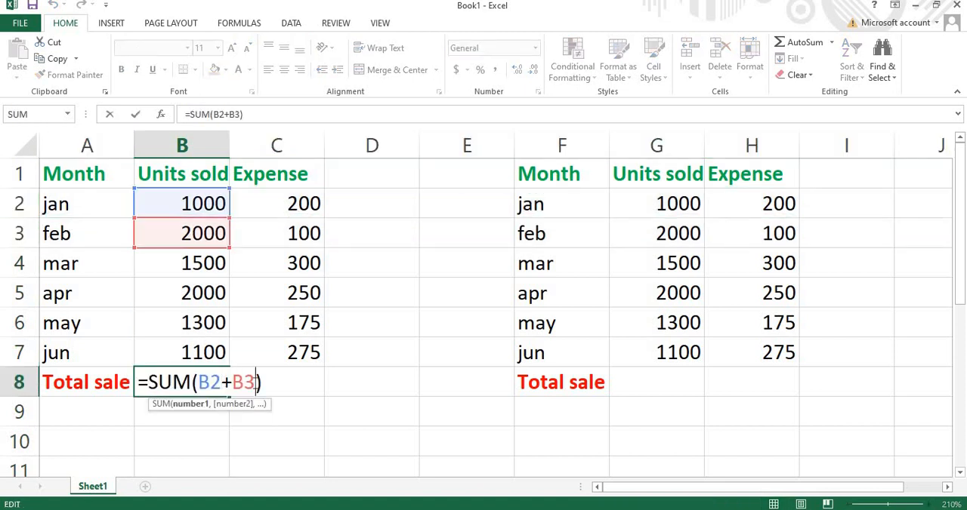
pyautogui.write('+B4')
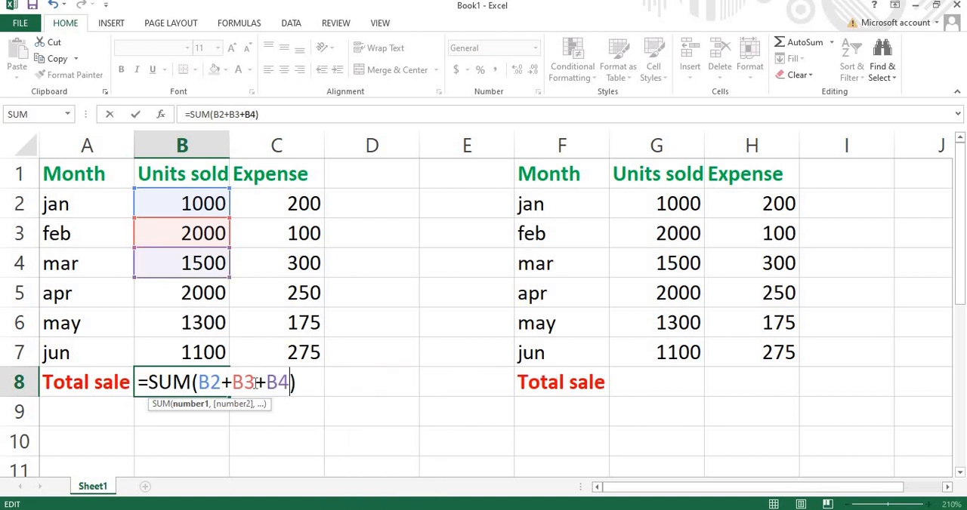
pyautogui.write('+')
pyautogui.write('B5')
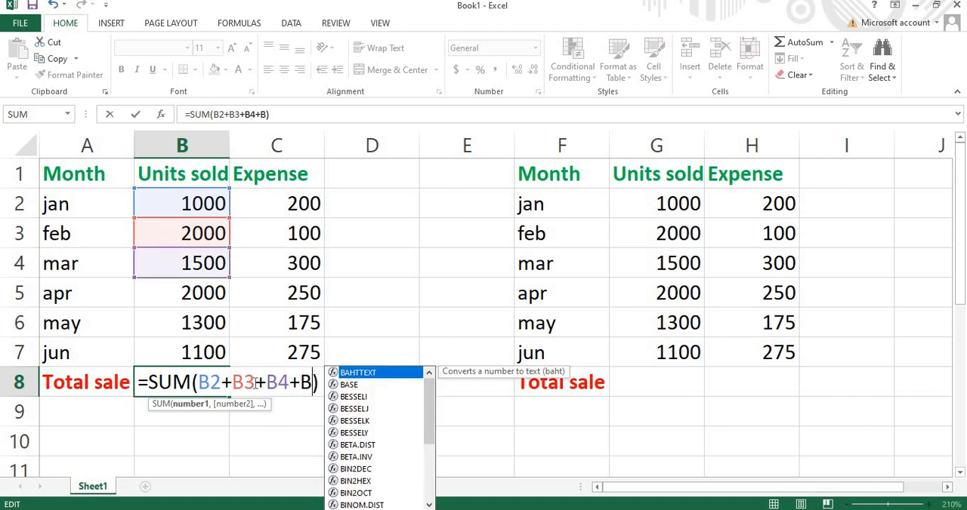
pyautogui.write('+')
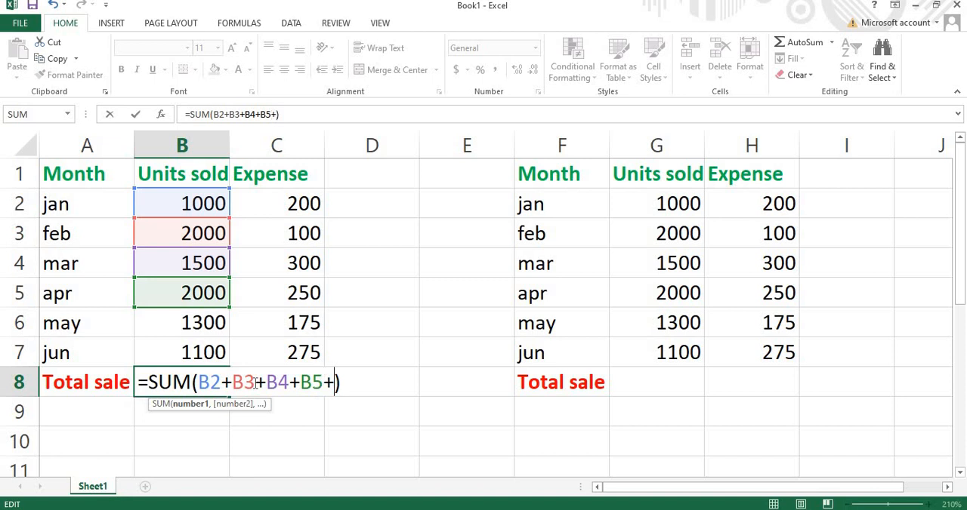
pyautogui.write('B6')
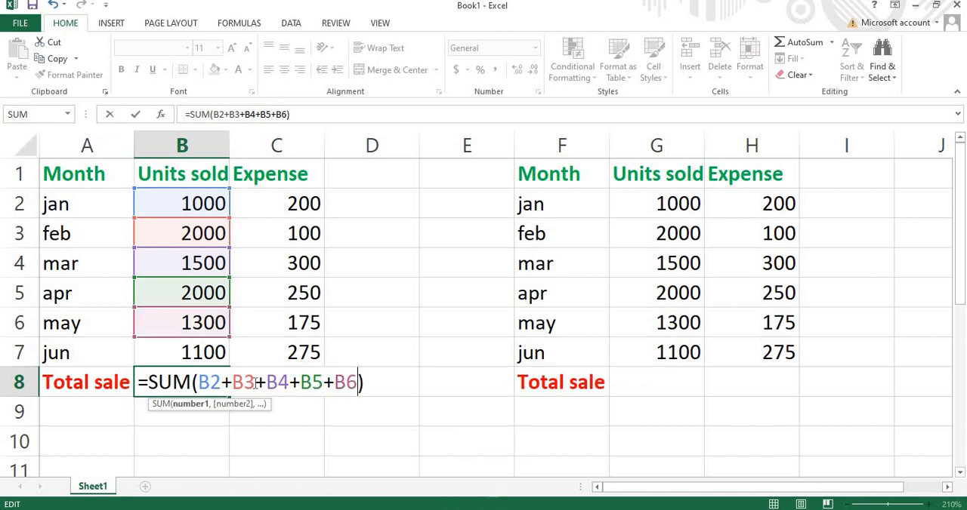
pyautogui.write('+B7')
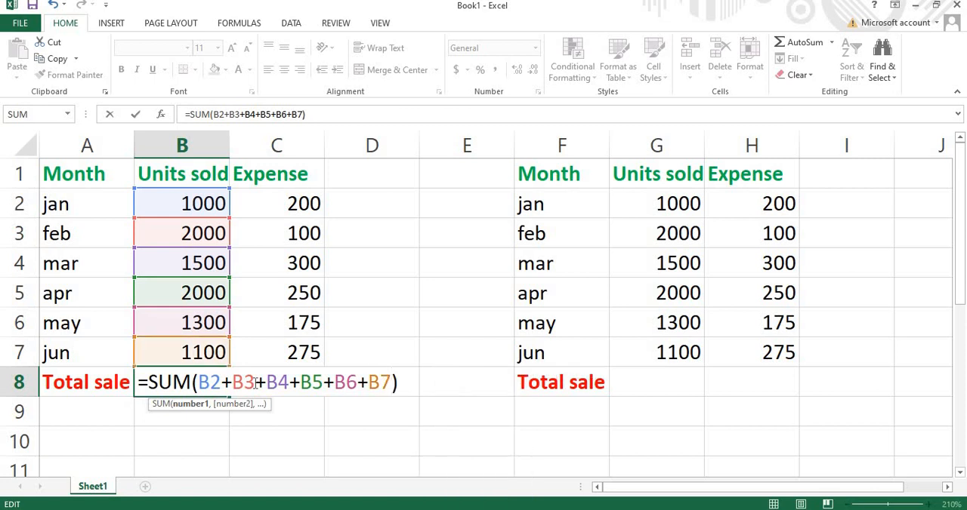
pyautogui.write(')')
pyautogui.press('Return')
pyautogui.click(190, 385)
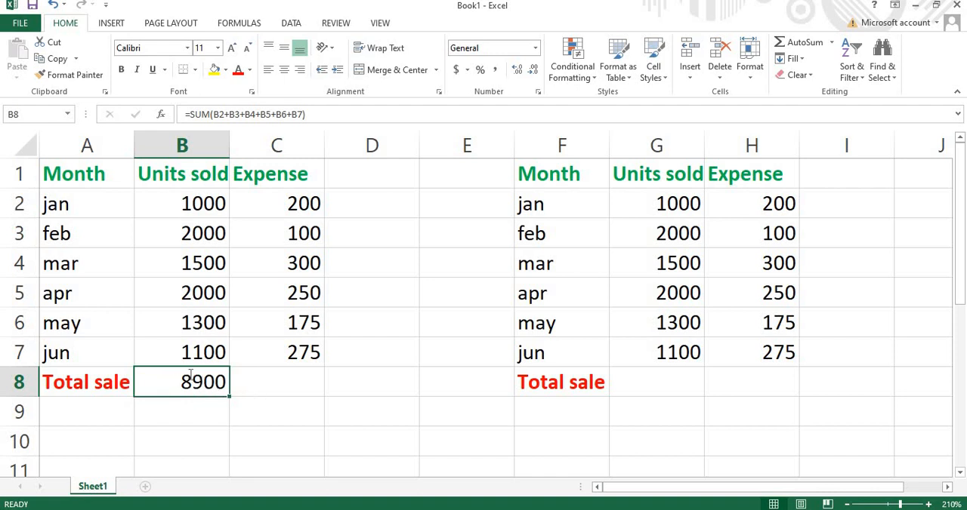
pyautogui.doubleClick(193, 382)
pyautogui.moveTo(400, 382); pyautogui.dragTo(95, 367)
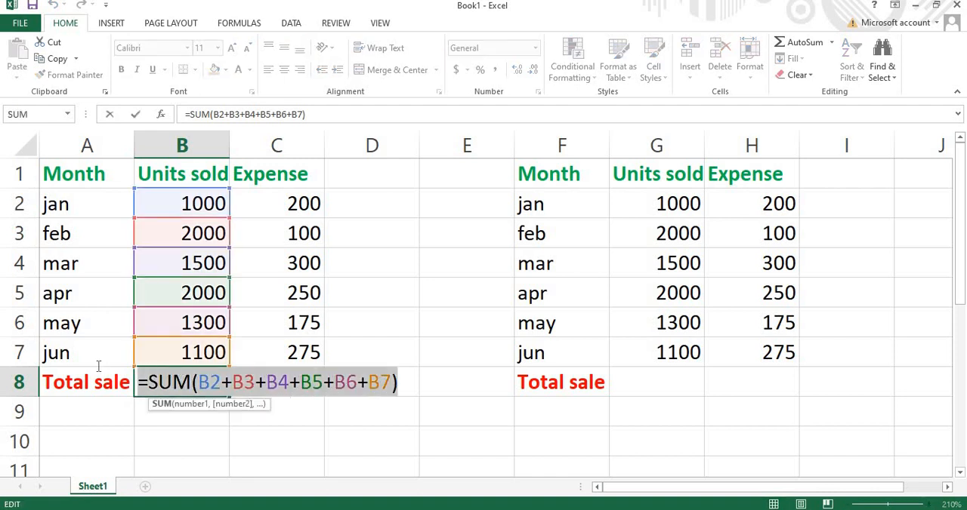
pyautogui.click(366, 446)
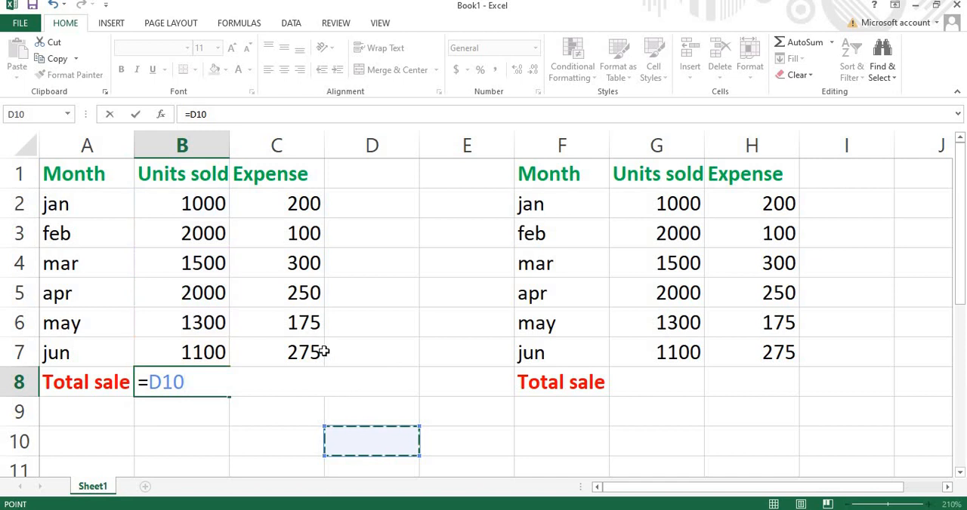
pyautogui.click(165, 386)
pyautogui.moveTo(198, 382); pyautogui.dragTo(120, 365)
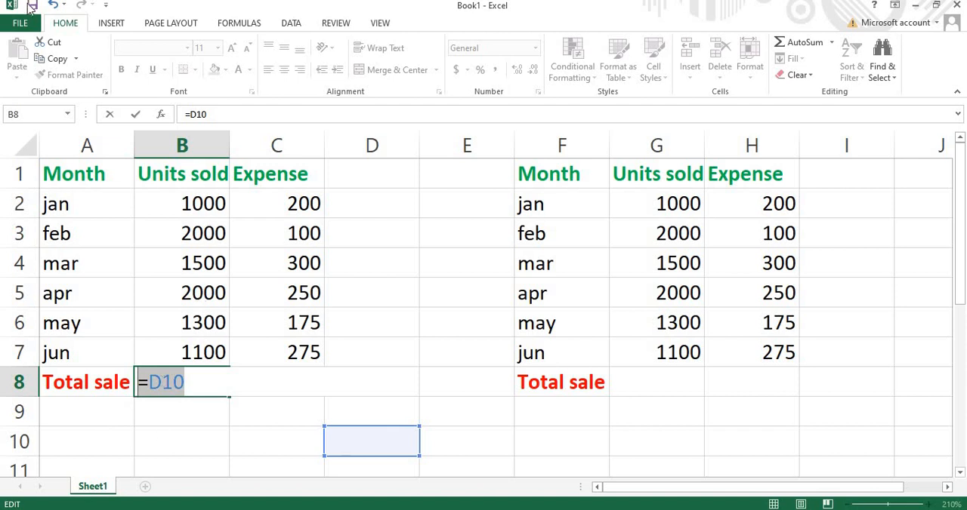
pyautogui.click(53, 6)
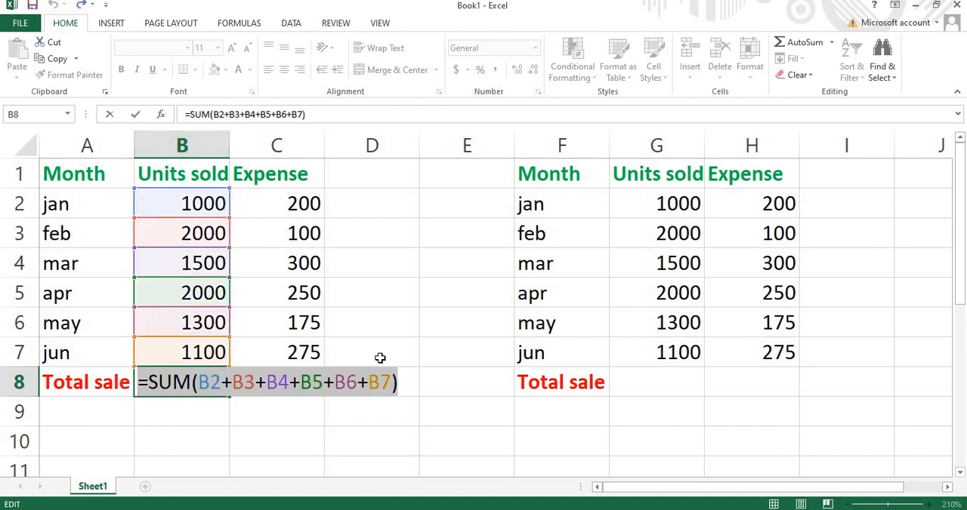
pyautogui.click(419, 377)
pyautogui.press('Return')
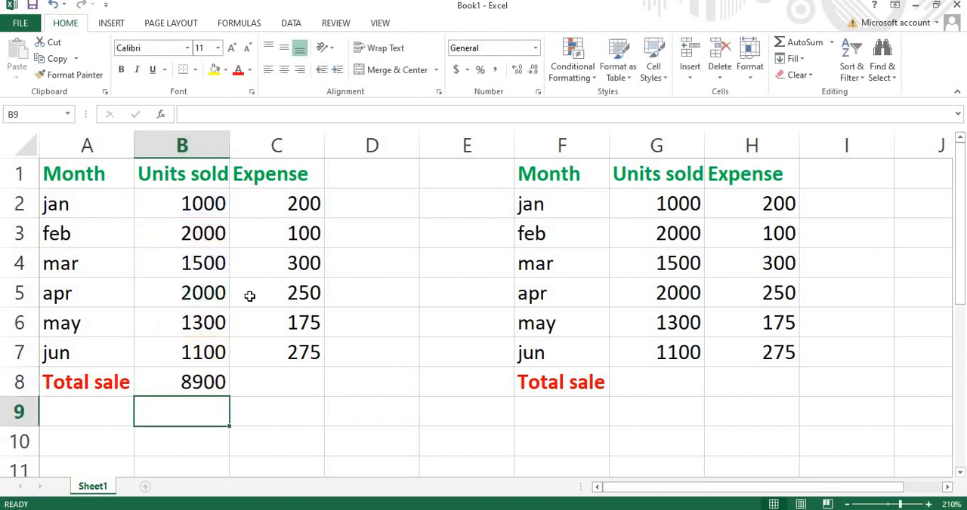
# - Begin a SUM function with its opening parenthesis in the Total sale cell C8 under Expense in the first table
pyautogui.click(275, 203)
pyautogui.doubleClick(275, 202)
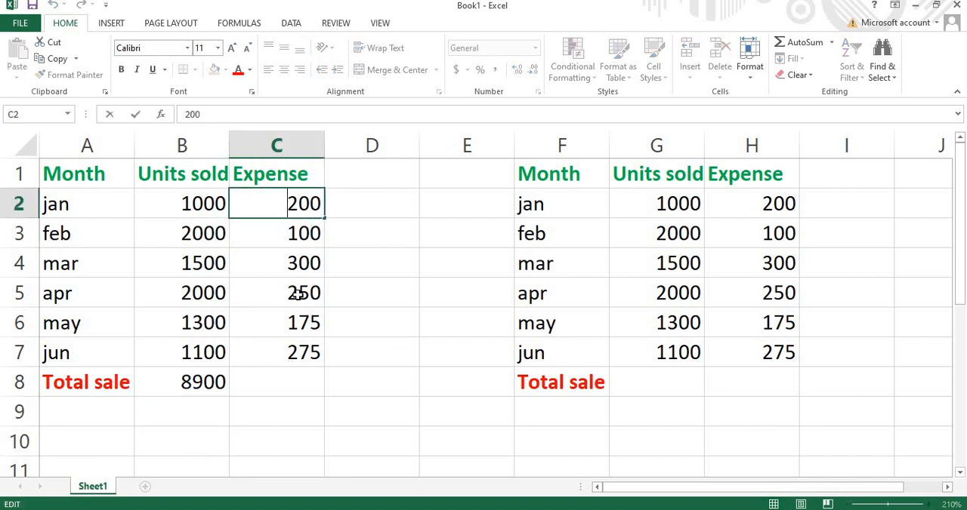
pyautogui.click(248, 385)
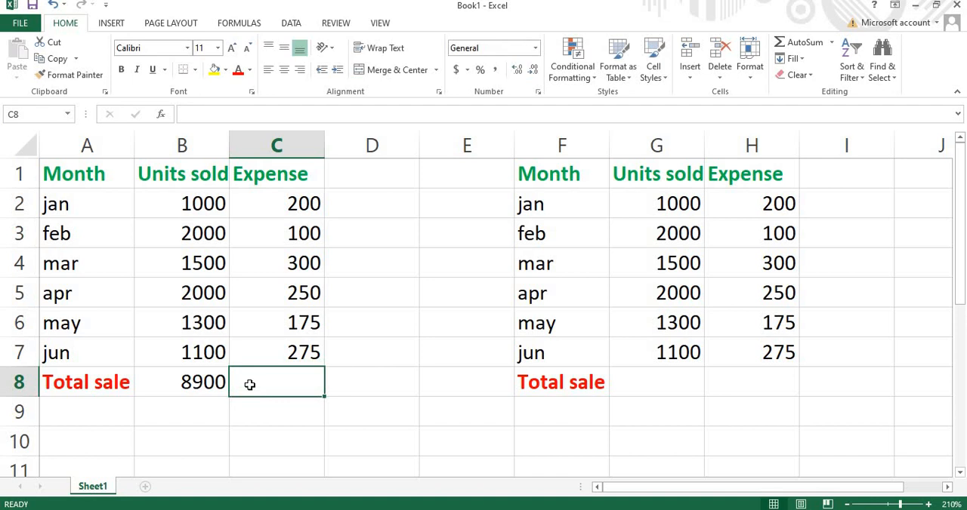
pyautogui.write('=')
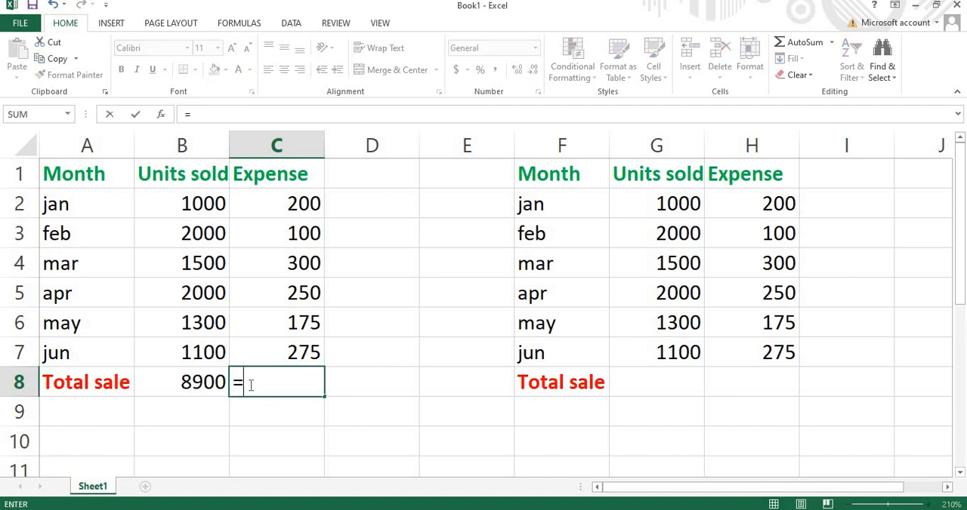
pyautogui.write('SUM(')
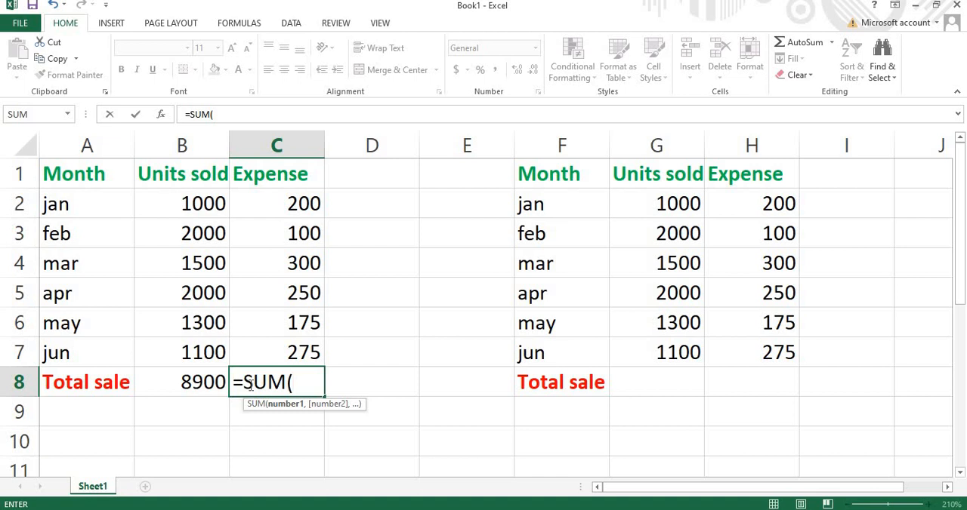
# - Add the January and February expenses to the C8 formula as C2+C3
pyautogui.write('C1')
pyautogui.press('BackSpace')
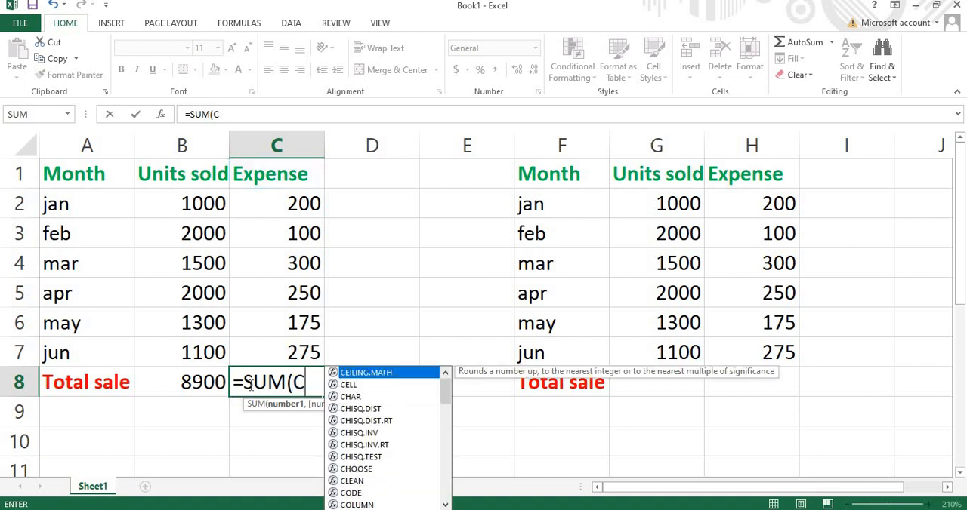
pyautogui.write('2')
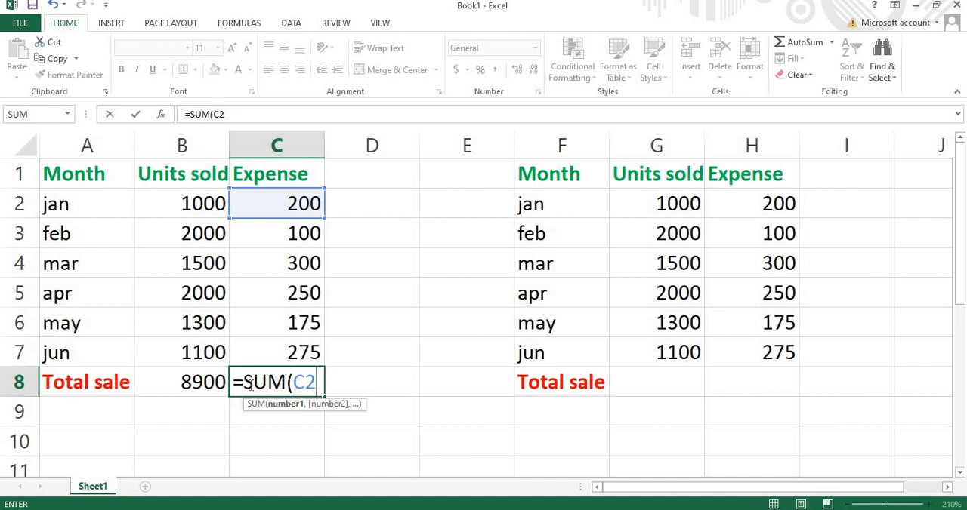
pyautogui.write('+c')
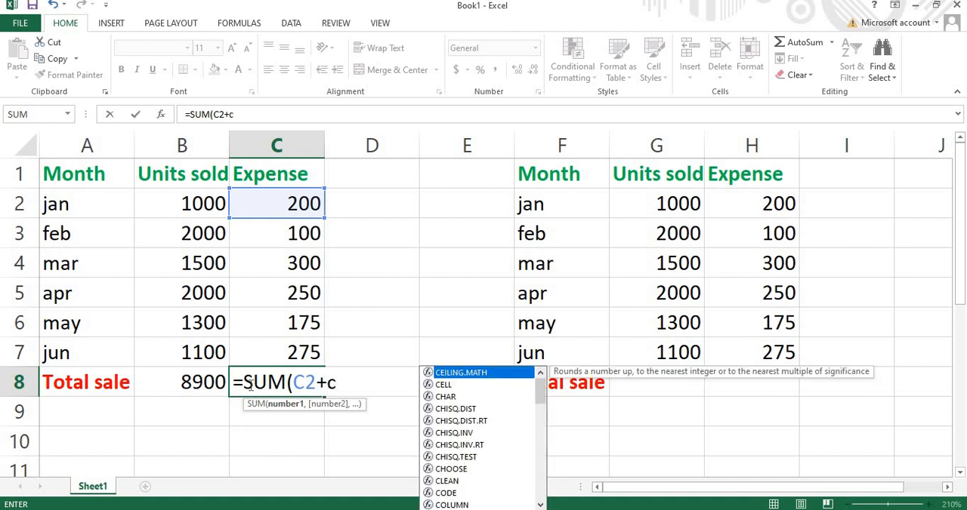
pyautogui.write('#')
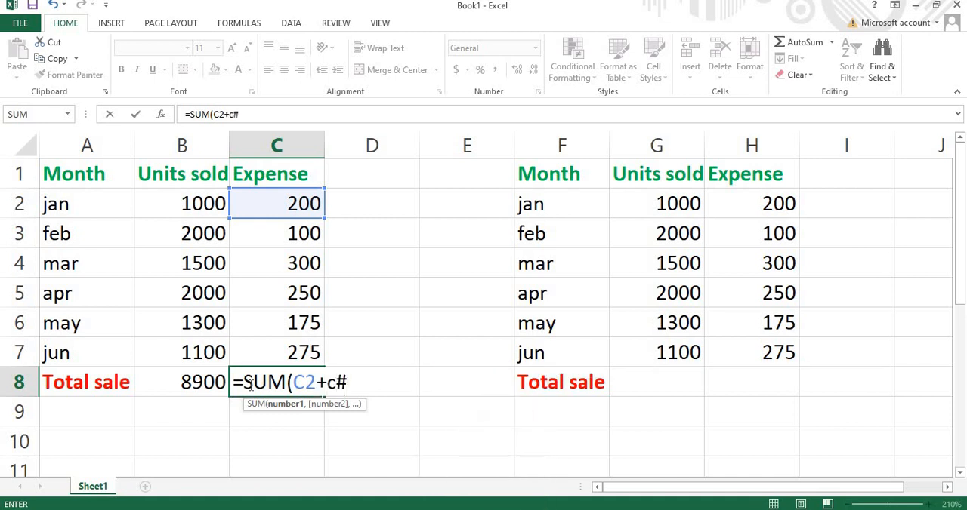
pyautogui.press('BackSpace')
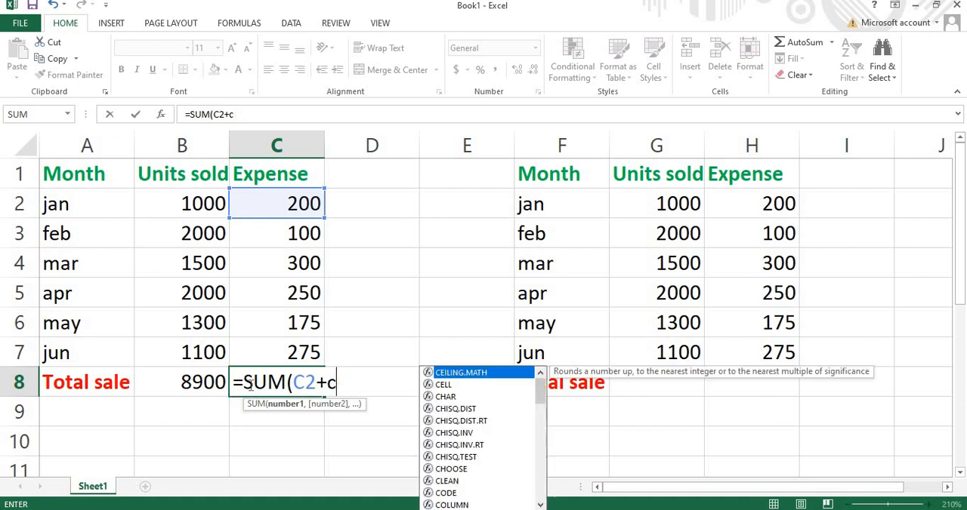
pyautogui.write('3')
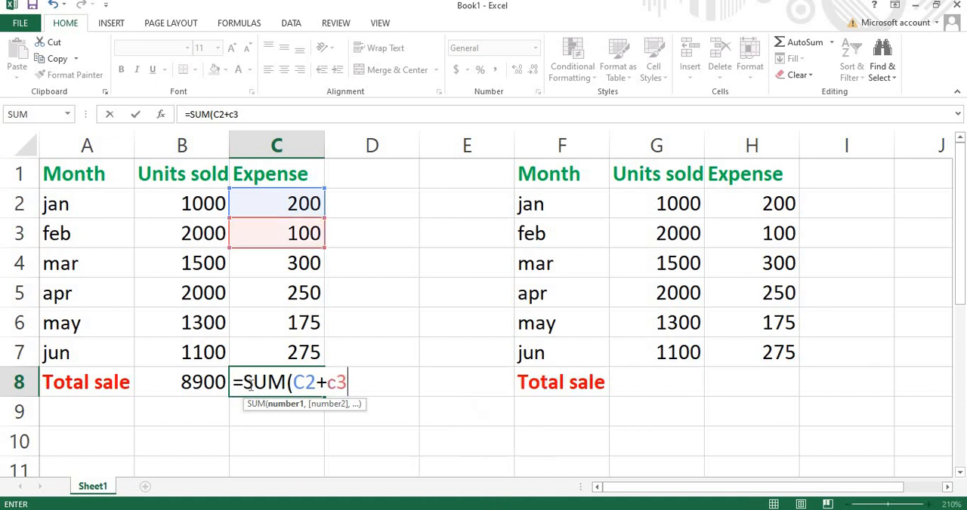
pyautogui.write('+C4')
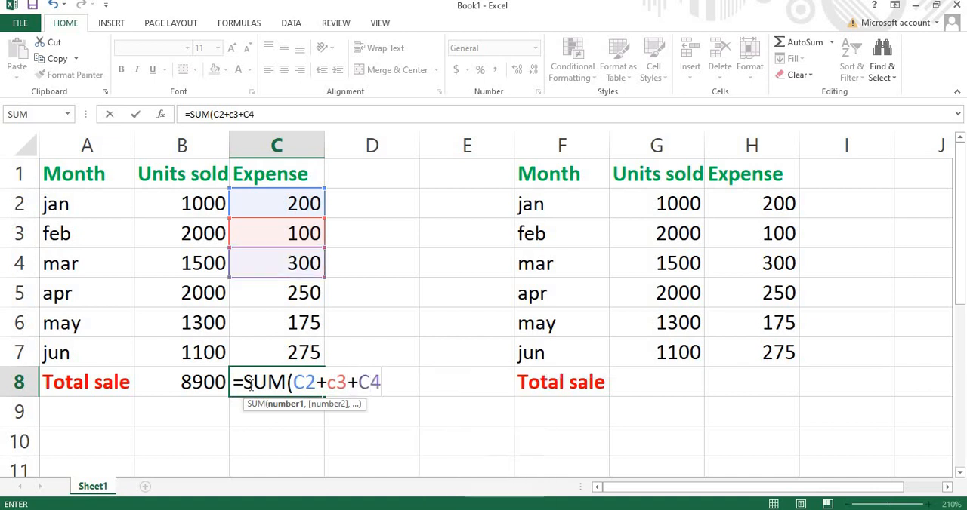
pyautogui.write('+C5+')
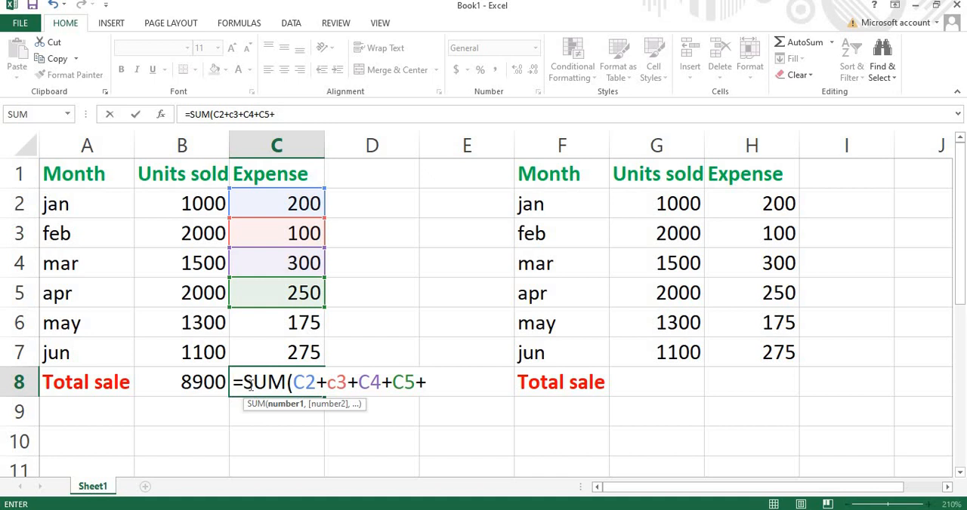
pyautogui.write('C6')
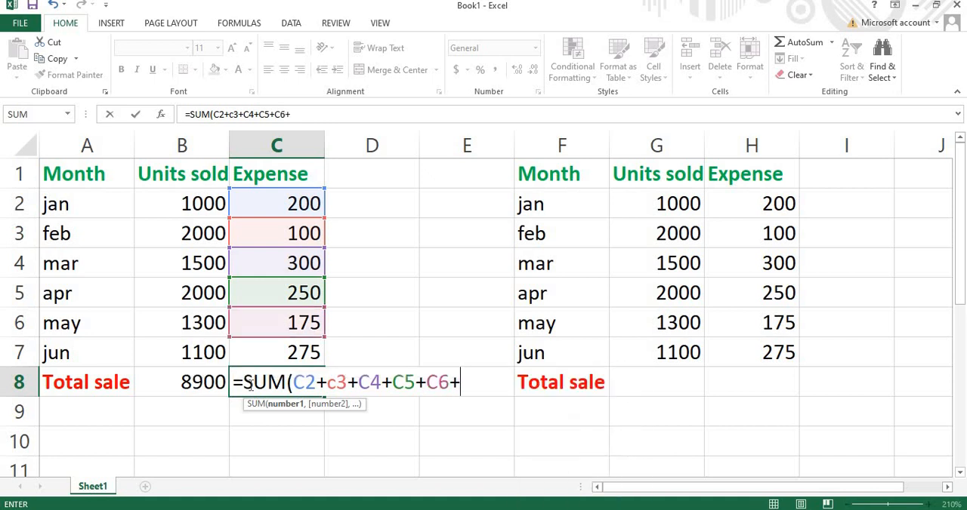
pyautogui.write('+C7')
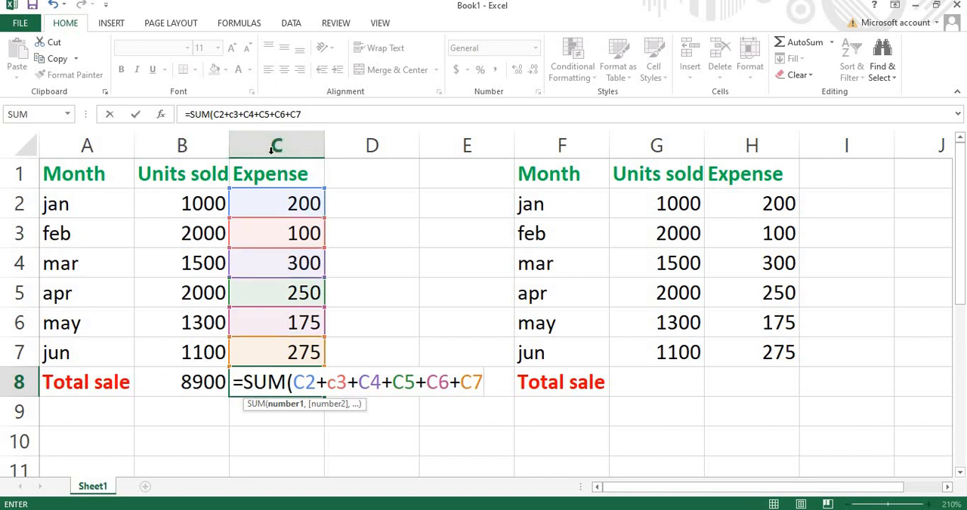
# - Extend the C8 formula with the March to June expenses, C4+C5+C6+C7, and enter it
pyautogui.press('Return')
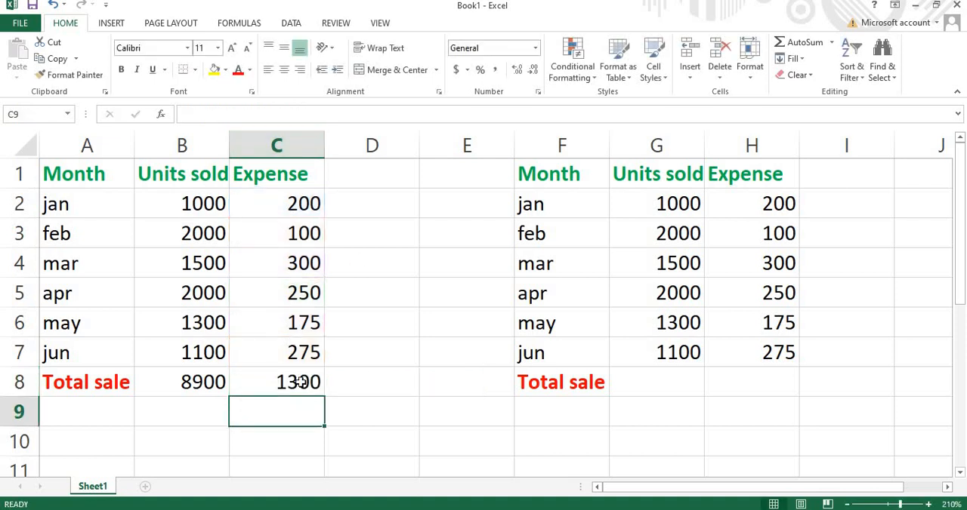
# - Set the worksheet zoom to 180% to view both tables
pyautogui.scroll(-20, 272, 385)
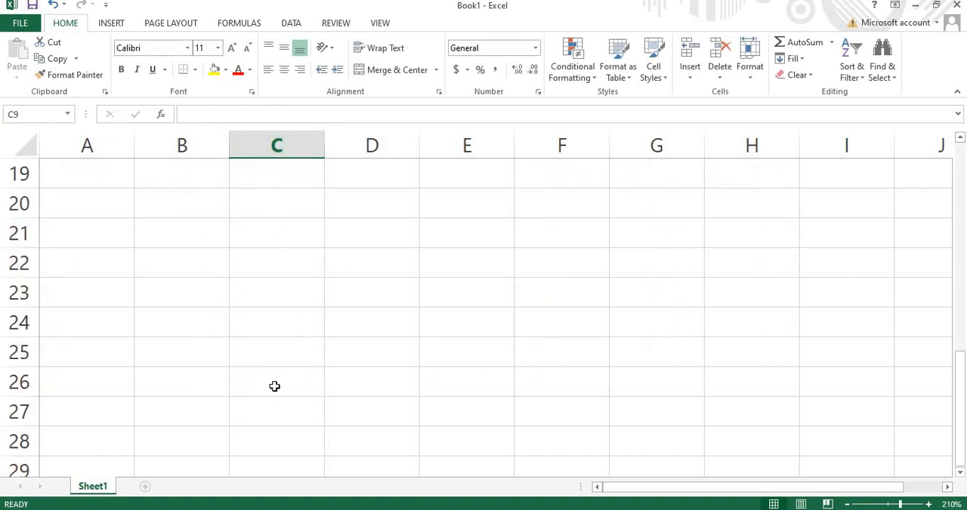
pyautogui.scroll(-2, 270, 390)
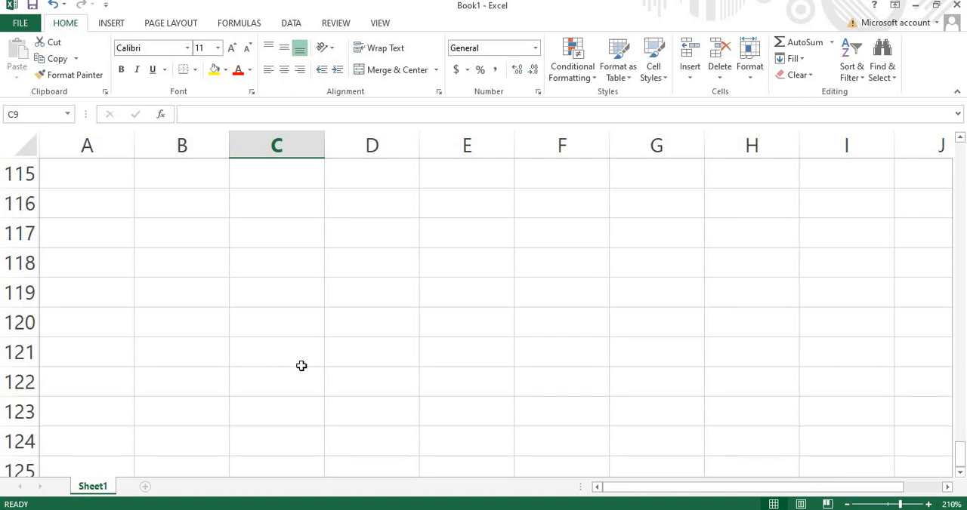
pyautogui.scroll(20, 300, 366)
pyautogui.scroll(17, 300, 347)
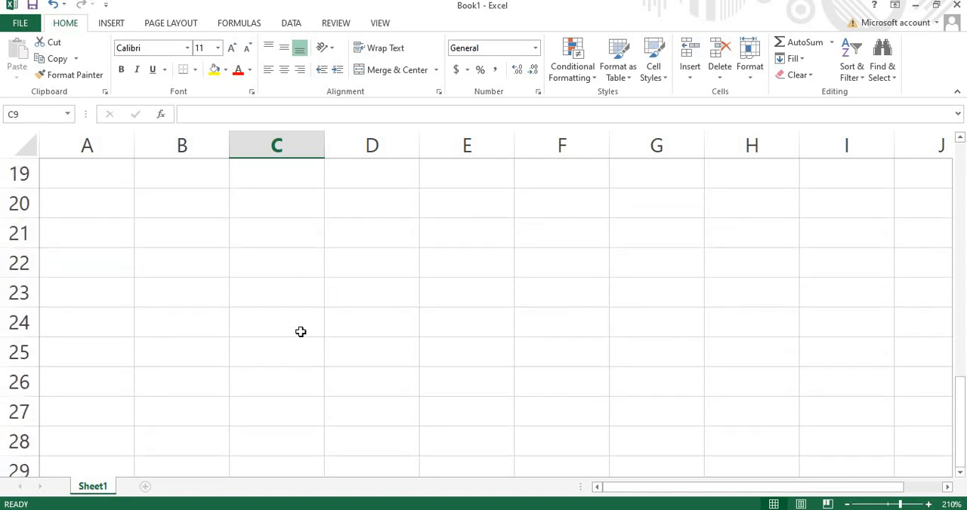
pyautogui.scroll(-2, 2, 432)
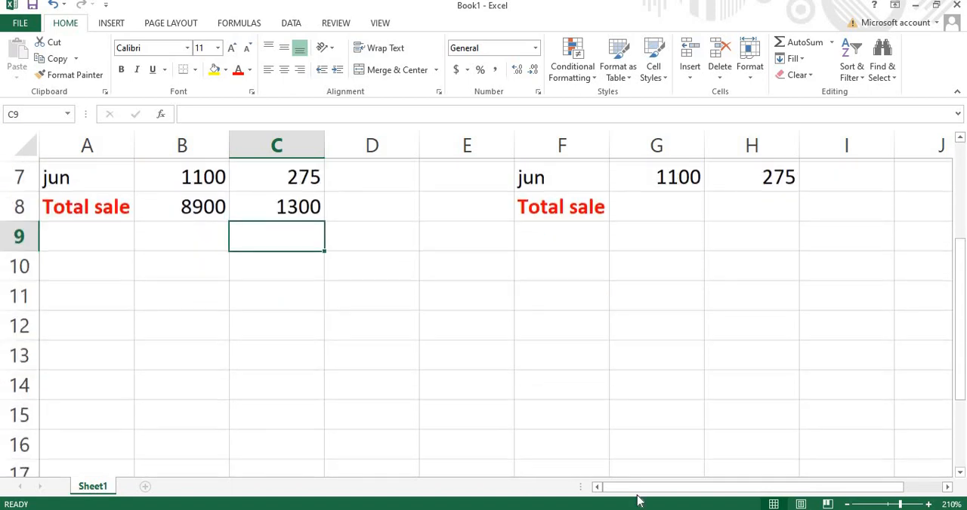
pyautogui.moveTo(899, 505); pyautogui.dragTo(812, 507)
pyautogui.moveTo(860, 507); pyautogui.dragTo(887, 504)
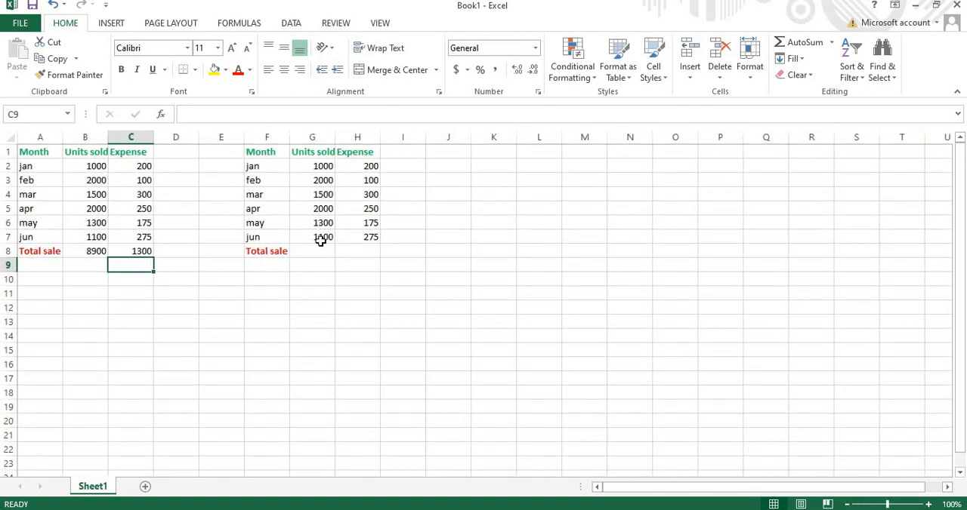
pyautogui.click(929, 504)
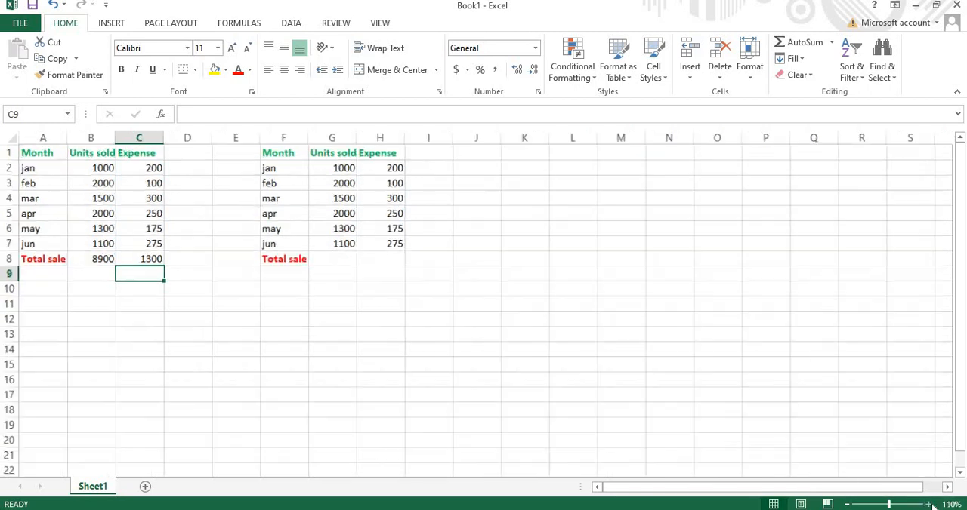
pyautogui.click(929, 505)
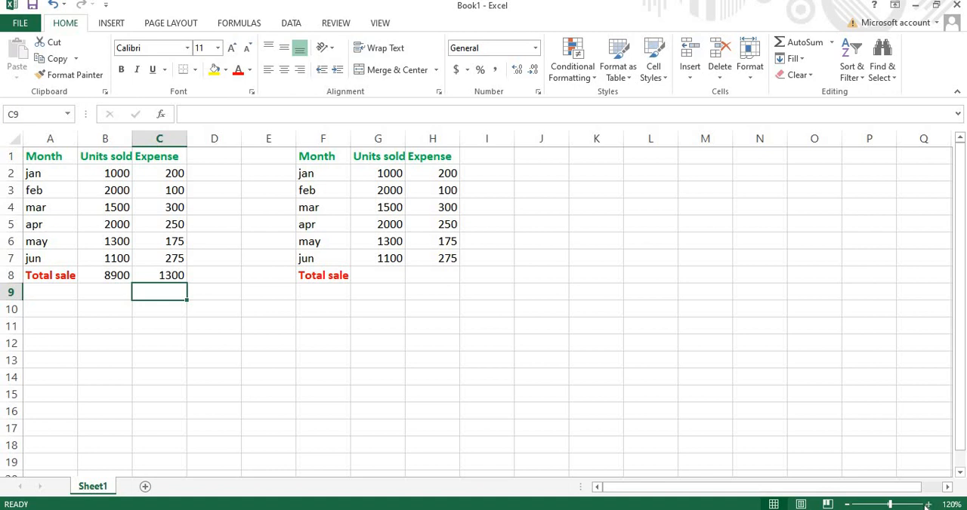
pyautogui.click(929, 504)
pyautogui.click(929, 504)
pyautogui.click(929, 505)
pyautogui.click(929, 504)
pyautogui.click(929, 504)
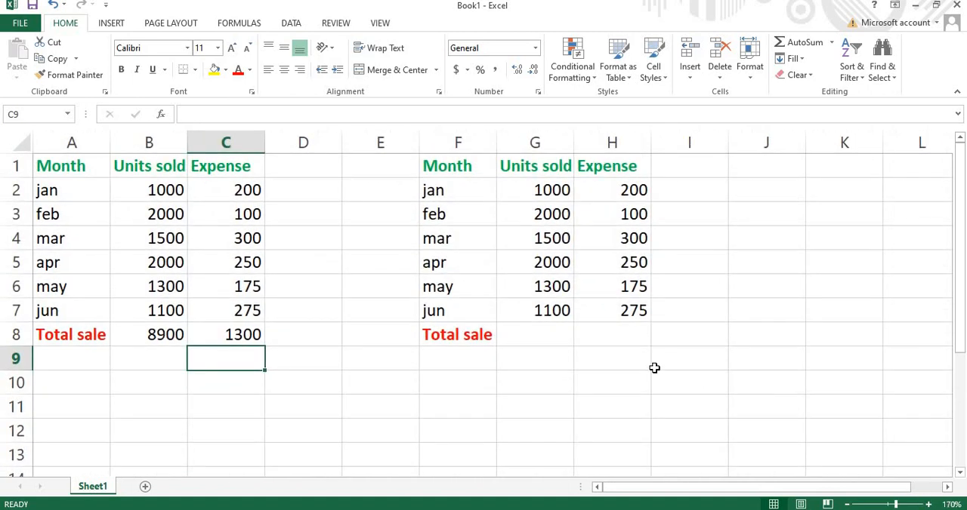
pyautogui.click(929, 504)
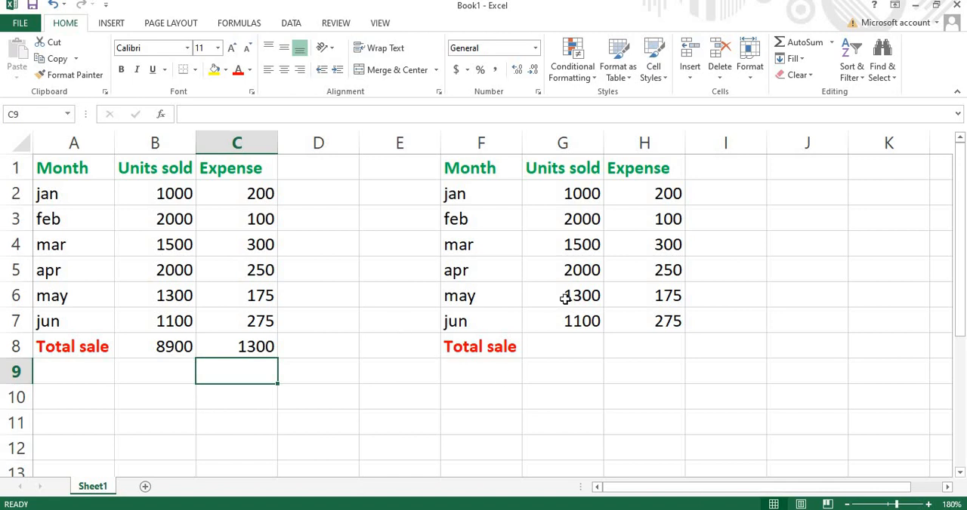
pyautogui.click(569, 193)
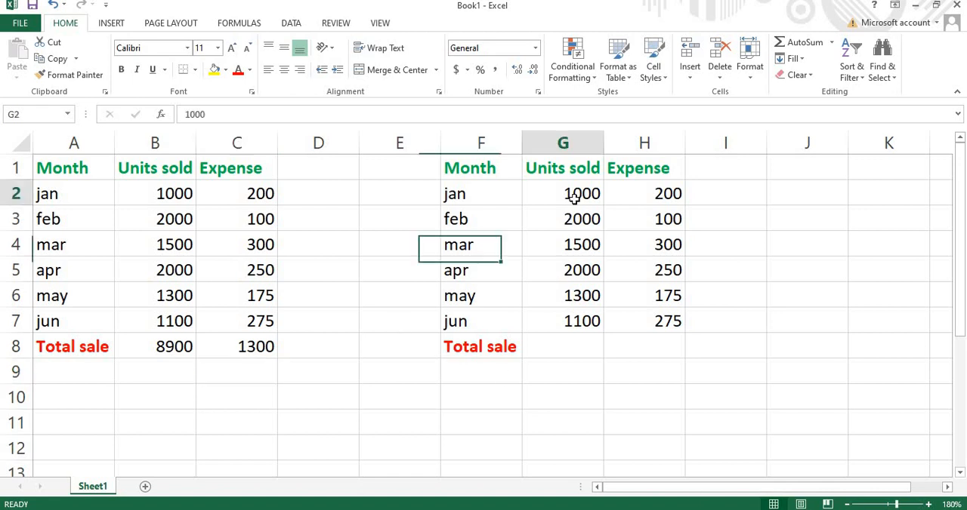
pyautogui.doubleClick(554, 342)
pyautogui.write('=')
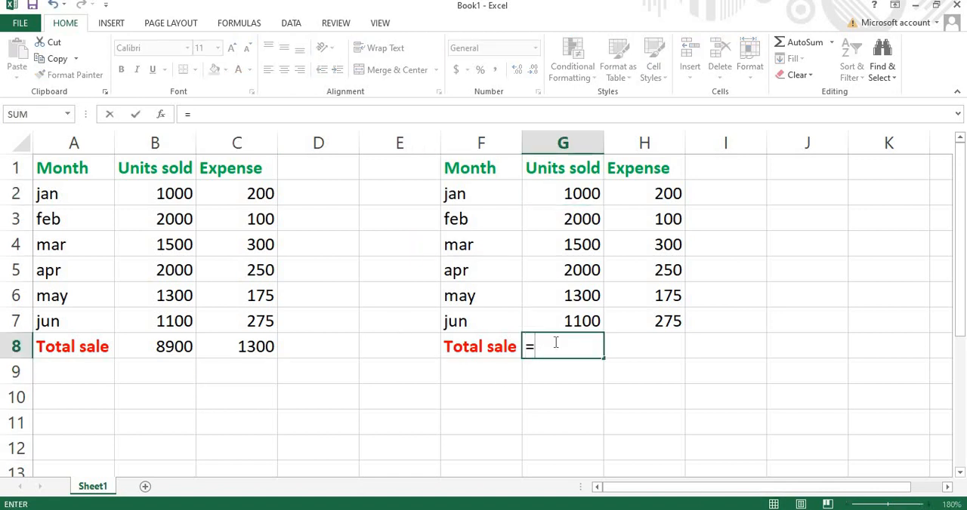
pyautogui.press('capslock')
pyautogui.write('SUM')
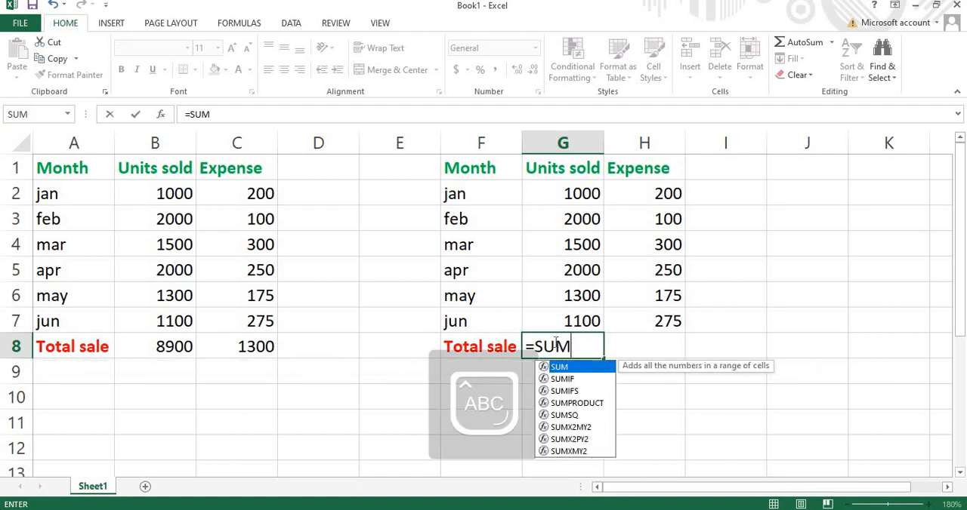
pyautogui.press('capslock')
pyautogui.write('(')
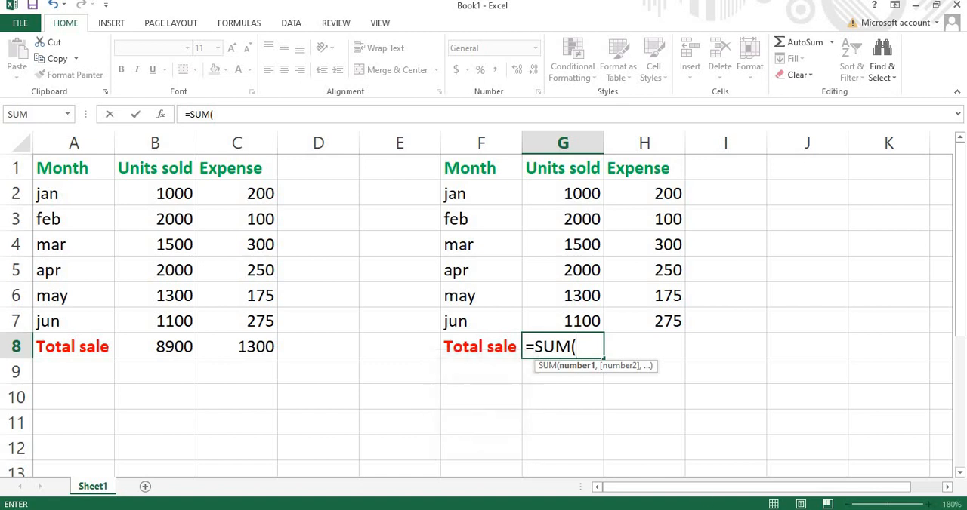
pyautogui.click(717, 295)
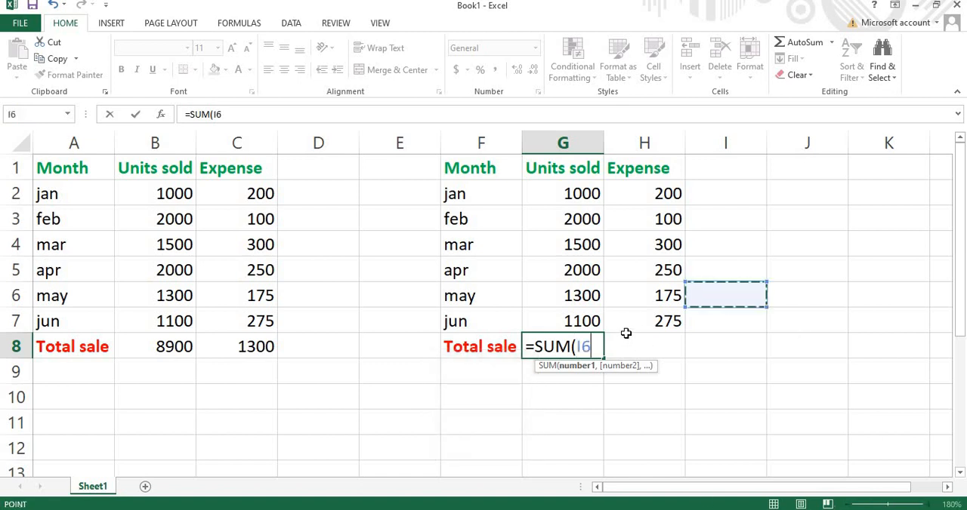
pyautogui.click(592, 194)
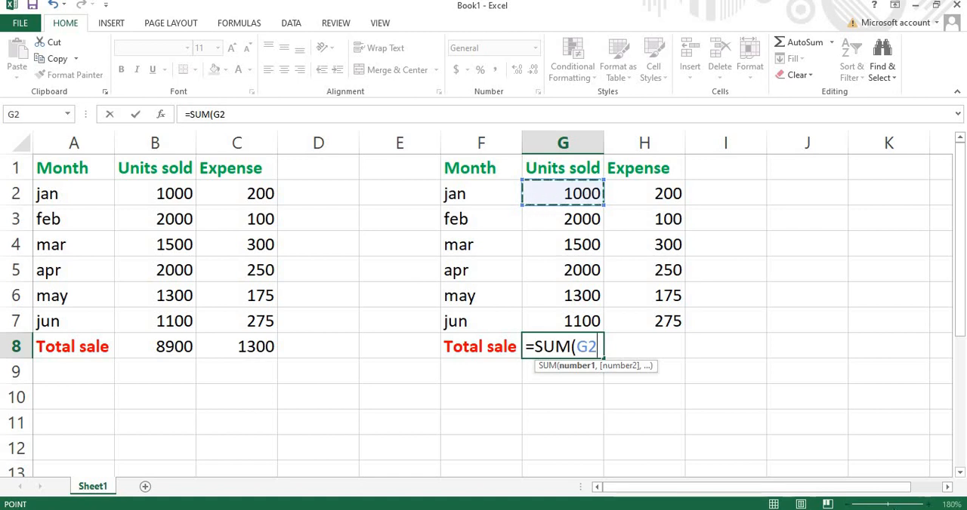
pyautogui.click(496, 380)
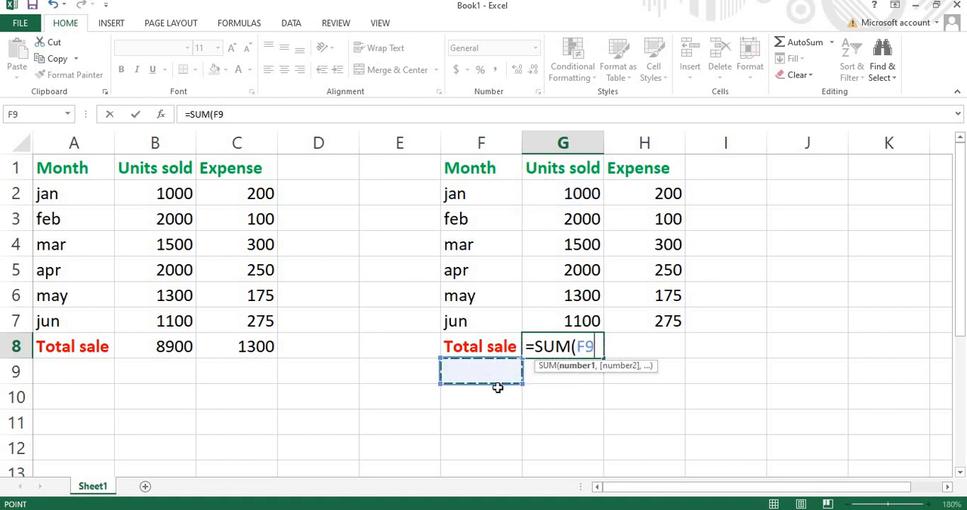
pyautogui.click(498, 390)
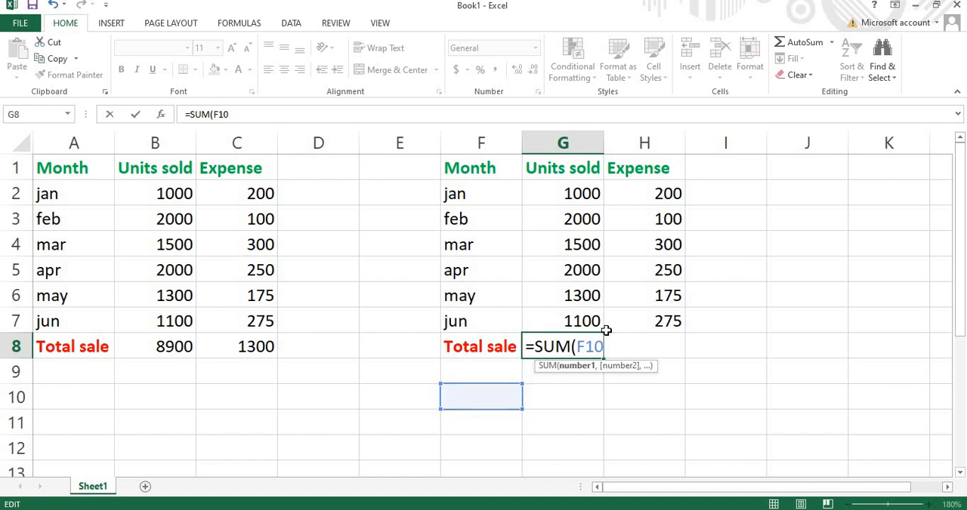
pyautogui.press('BackSpace')
pyautogui.press('BackSpace')
pyautogui.press('BackSpace')
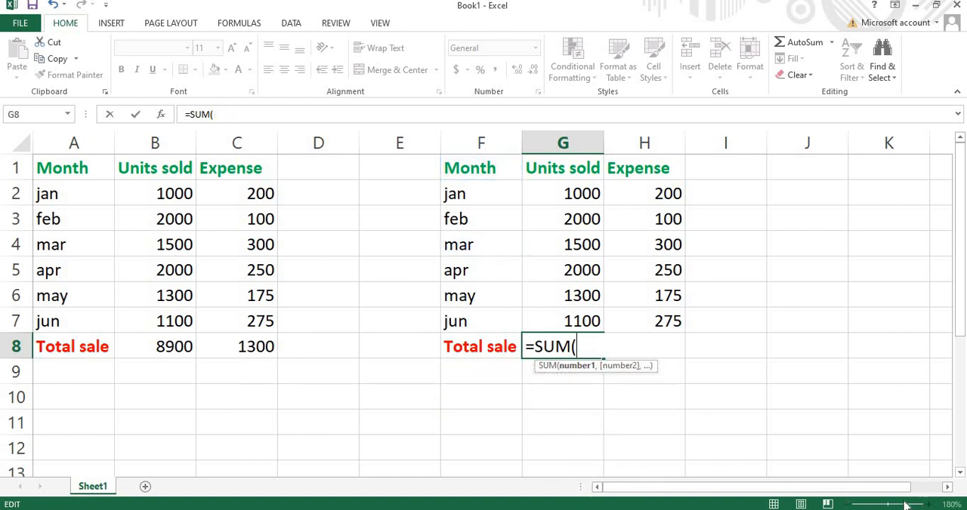
pyautogui.click(742, 408)
pyautogui.moveTo(600, 346); pyautogui.dragTo(572, 347)
pyautogui.press('BackSpace')
pyautogui.press('BackSpace')
pyautogui.press('Escape')
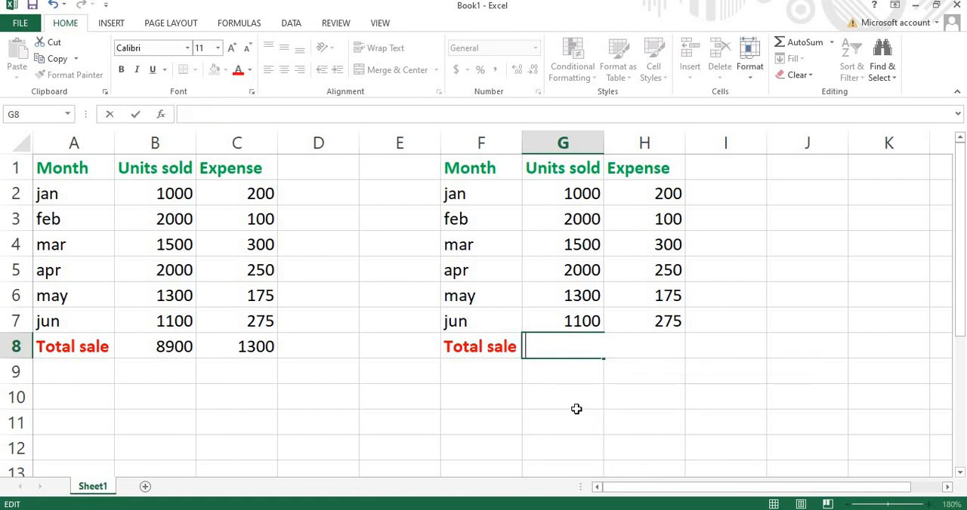
pyautogui.click(576, 408)
pyautogui.click(928, 504)
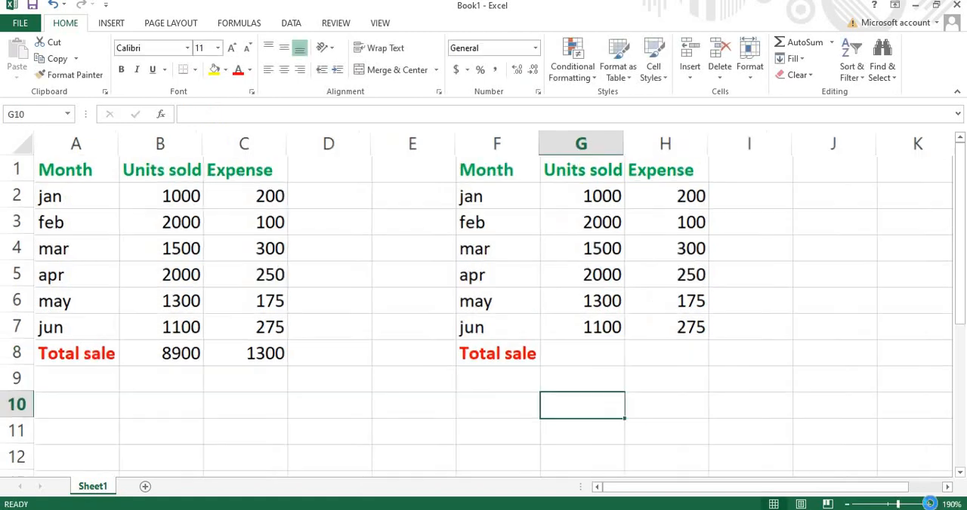
# - Examine the row and column references of the January to June units sold in the second table, selecting G2:G7
pyautogui.click(928, 504)
pyautogui.click(928, 504)
pyautogui.click(928, 505)
pyautogui.moveTo(776, 495); pyautogui.dragTo(805, 403)
pyautogui.click(928, 504)
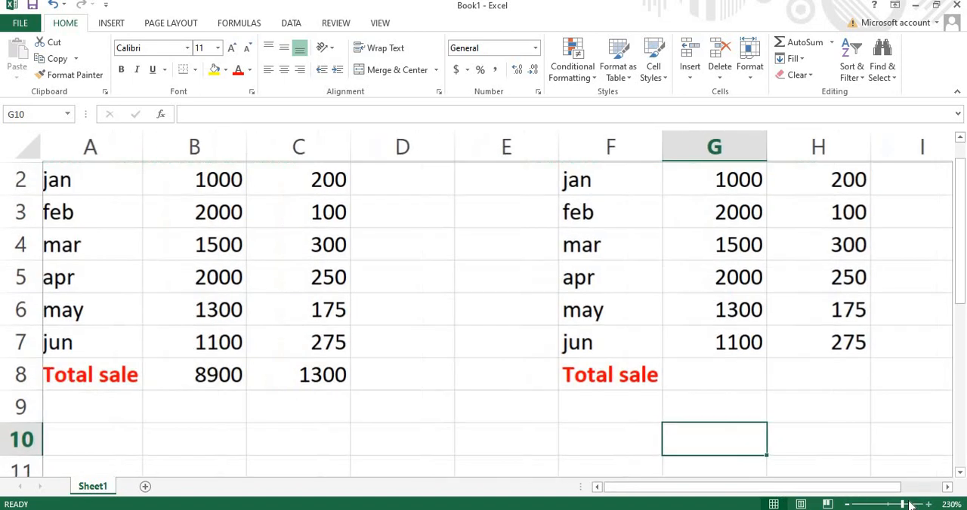
pyautogui.click(928, 505)
pyautogui.moveTo(789, 496); pyautogui.dragTo(802, 492)
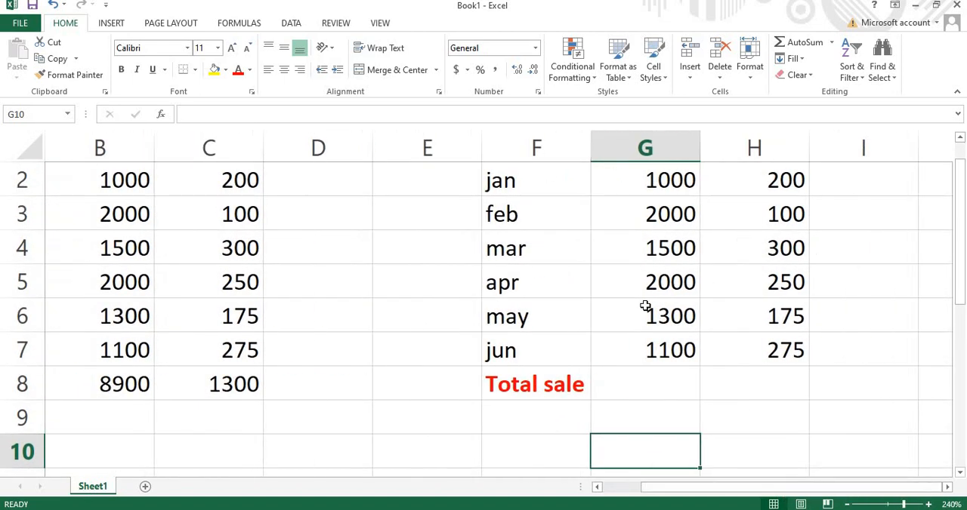
pyautogui.click(651, 182)
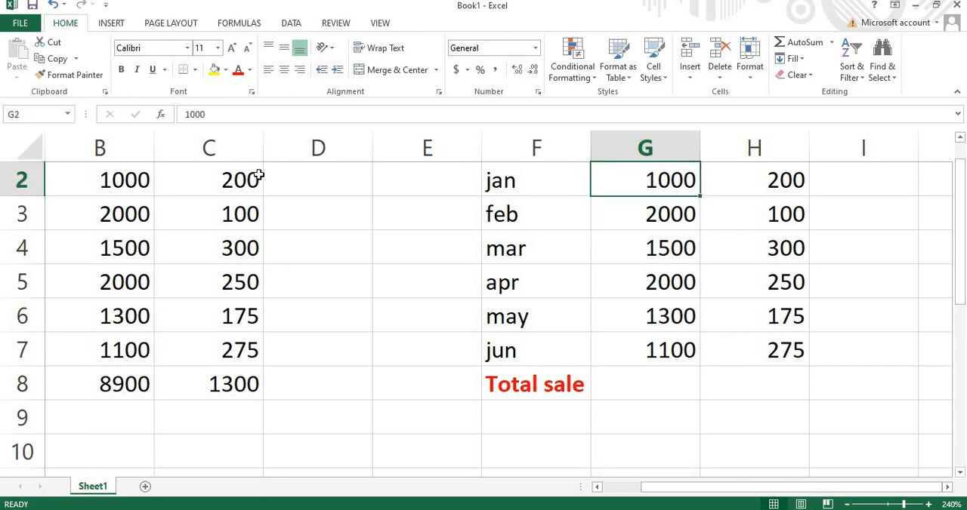
pyautogui.click(22, 183)
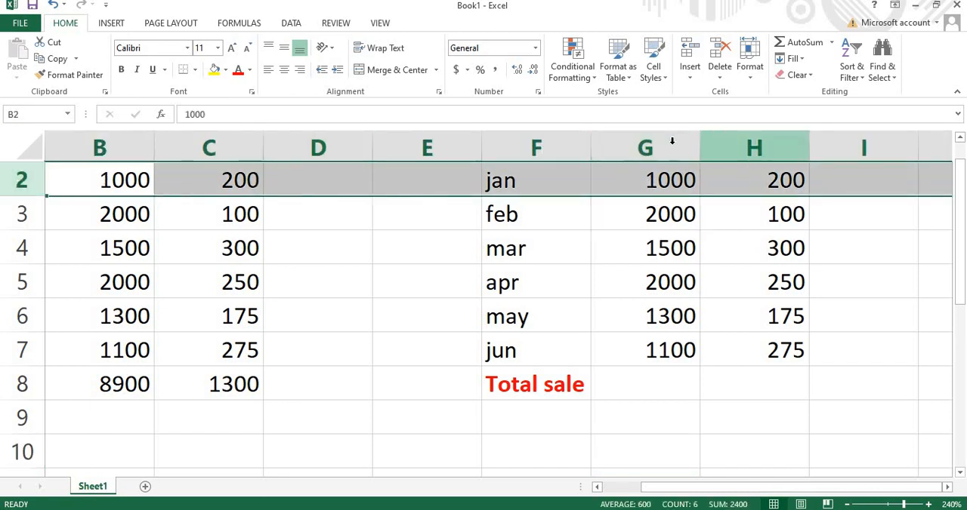
pyautogui.click(673, 146)
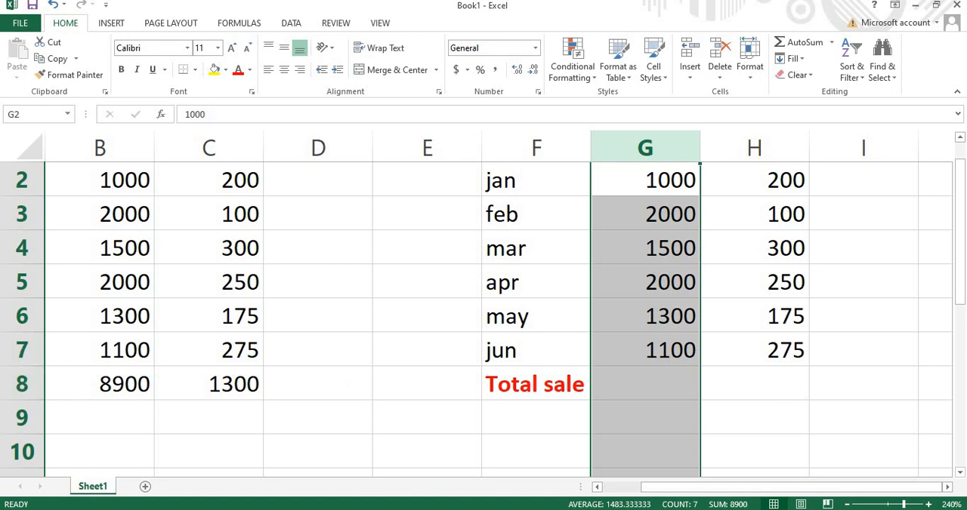
pyautogui.click(19, 352)
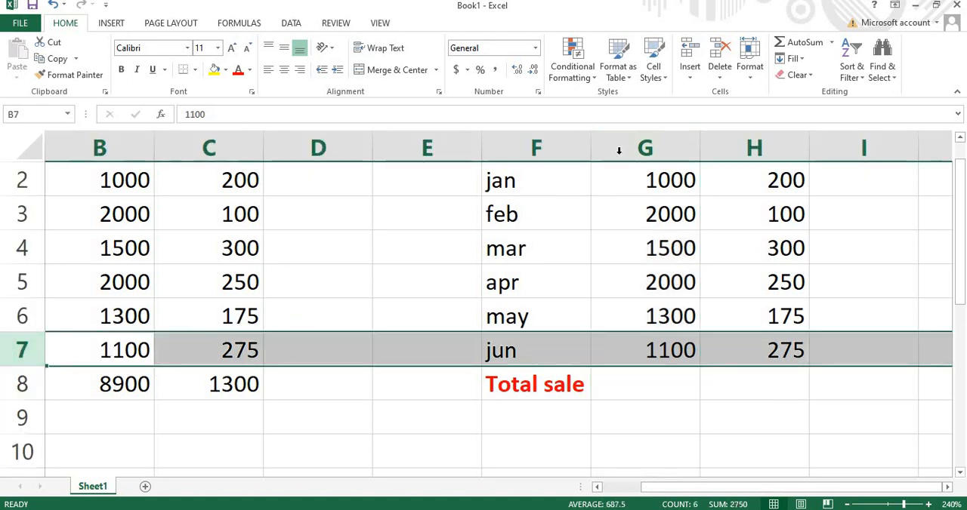
pyautogui.click(631, 134)
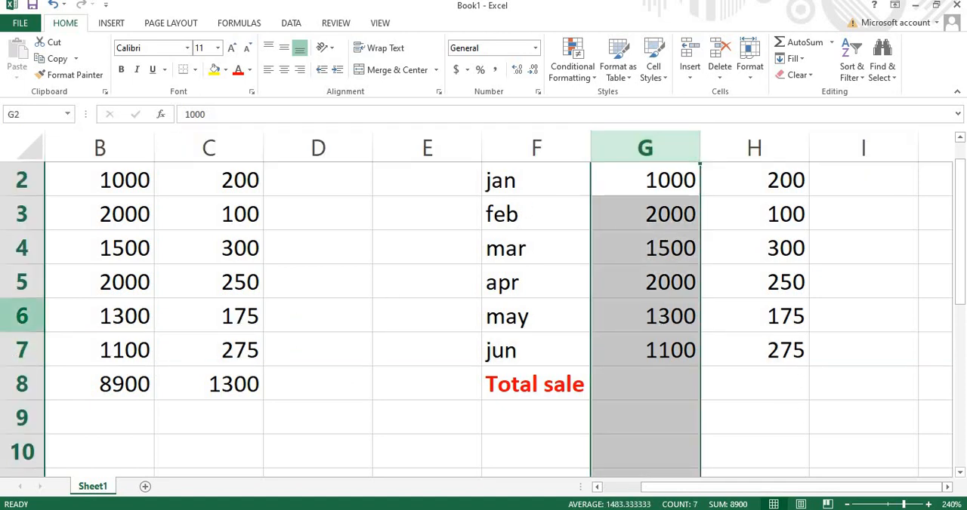
pyautogui.click(24, 352)
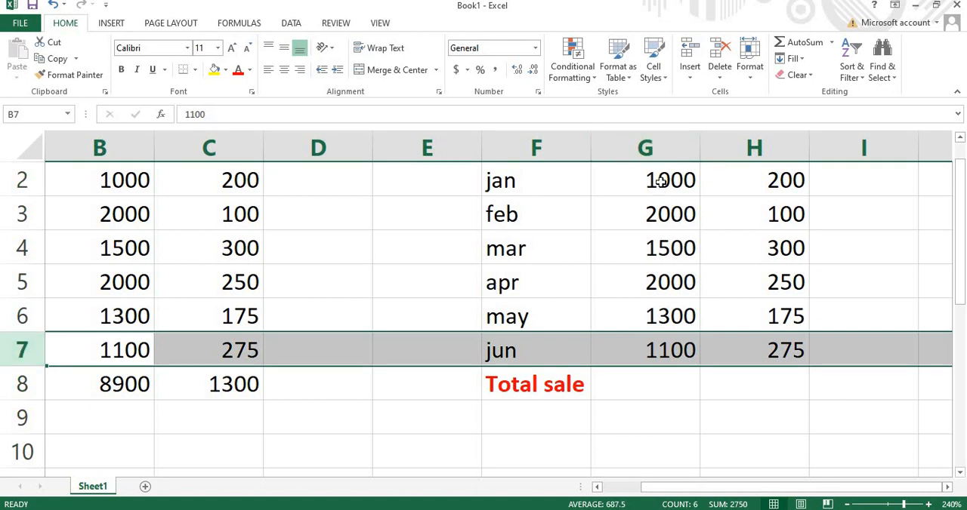
pyautogui.moveTo(662, 180); pyautogui.dragTo(671, 353)
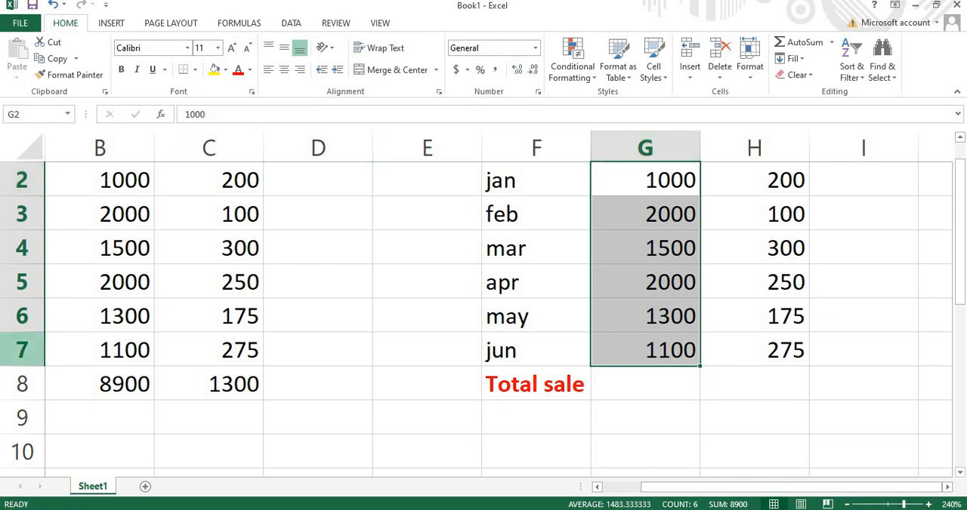
# - Enter =sum(g2:g7) in the Total sale cell G8 under Units sold in the second table
pyautogui.doubleClick(615, 383)
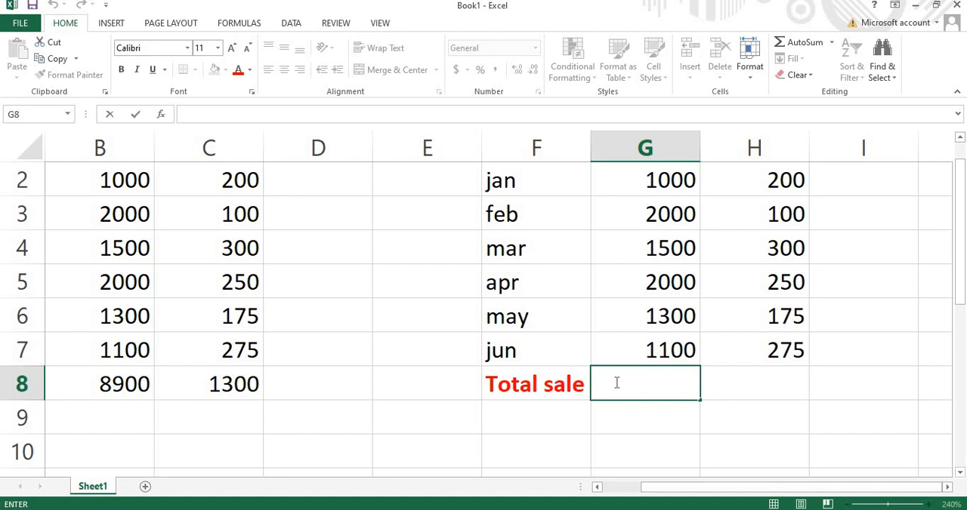
pyautogui.write('=sum')
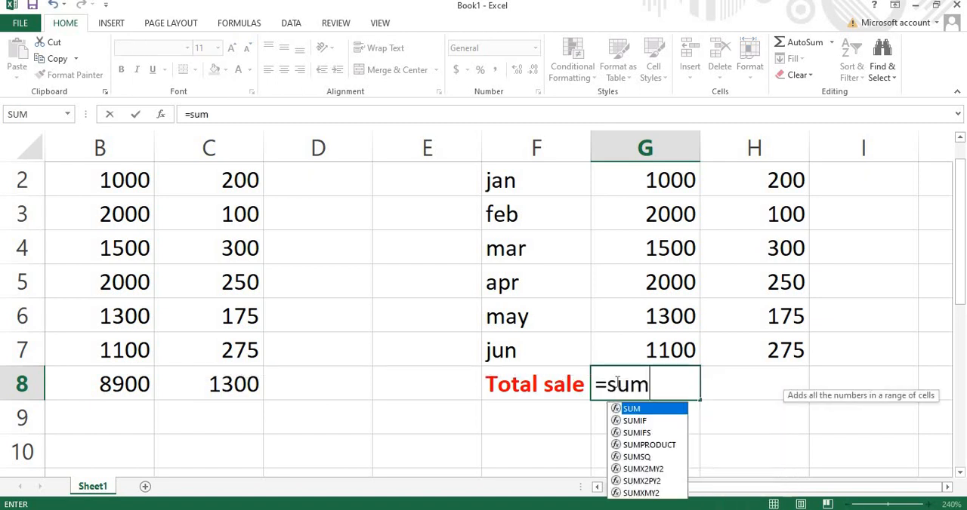
pyautogui.write('(')
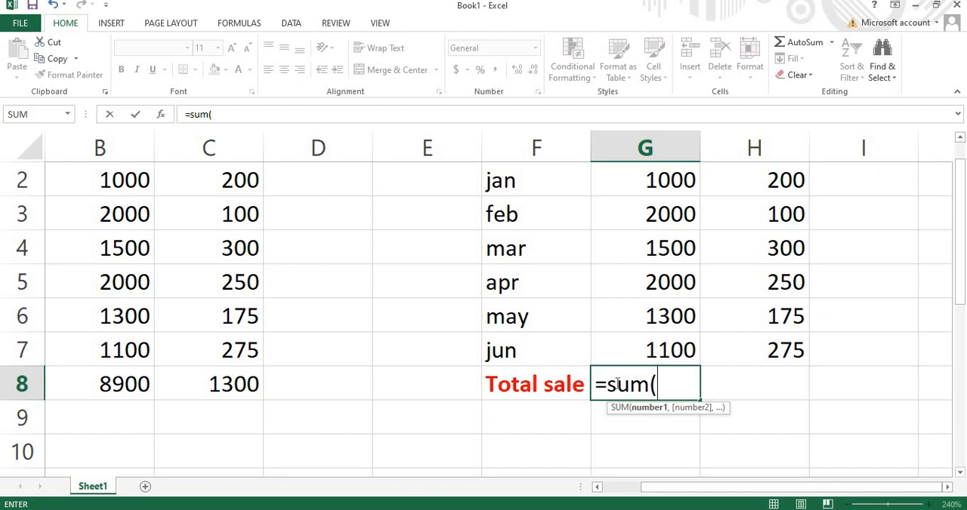
pyautogui.write('g2')
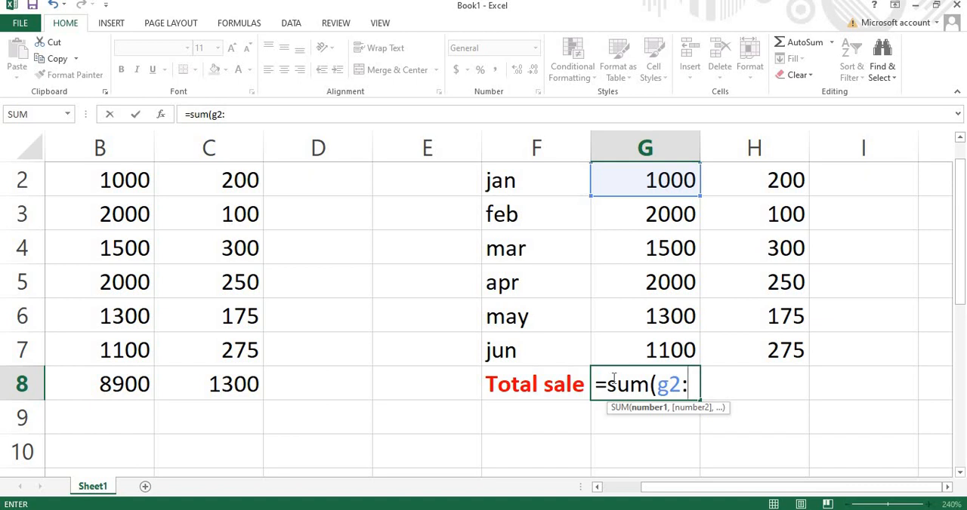
pyautogui.write(':g7')
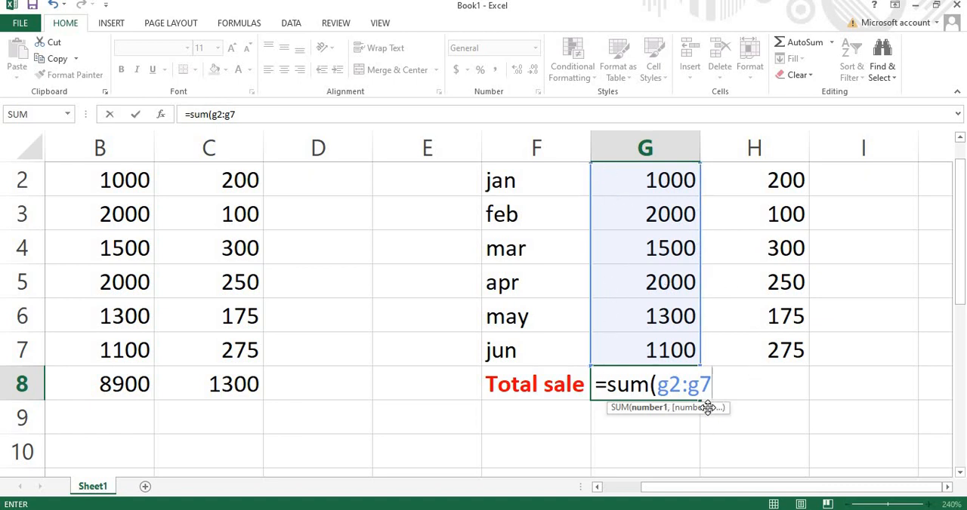
pyautogui.write(')')
pyautogui.press('Return')
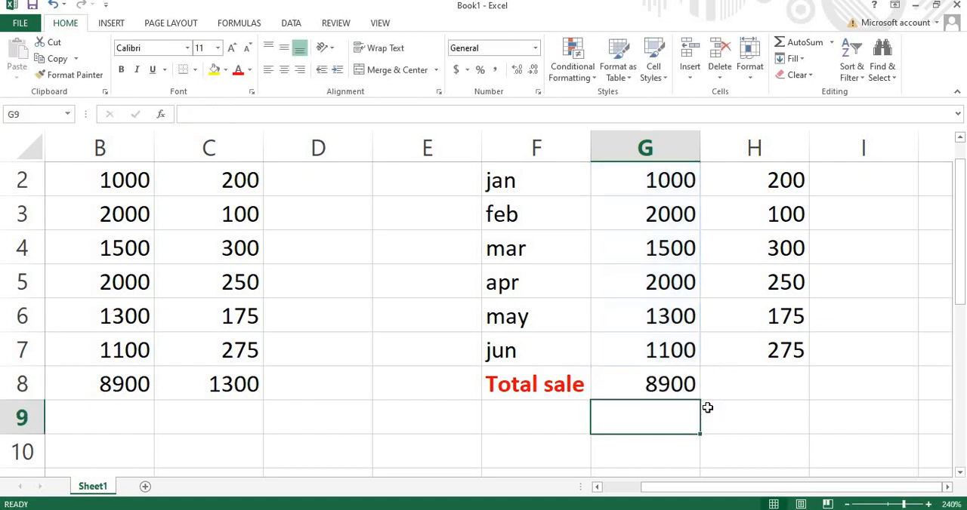
# - Compare the units sold totals in B8 and G8 across the two tables, checking the formula in B8
pyautogui.click(99, 394)
pyautogui.click(626, 386)
pyautogui.click(77, 376)
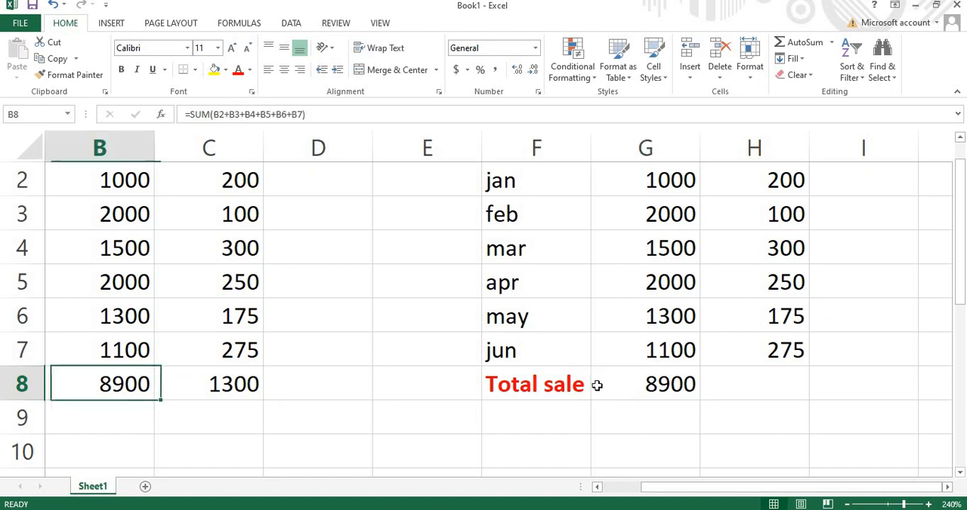
pyautogui.scroll(-3, 528, 423)
pyautogui.scroll(4, 642, 461)
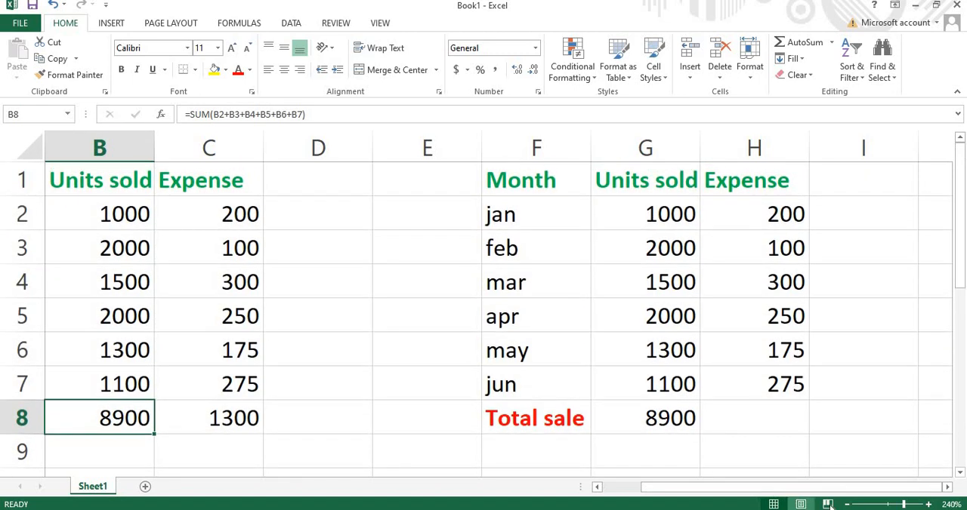
pyautogui.click(845, 504)
pyautogui.click(845, 504)
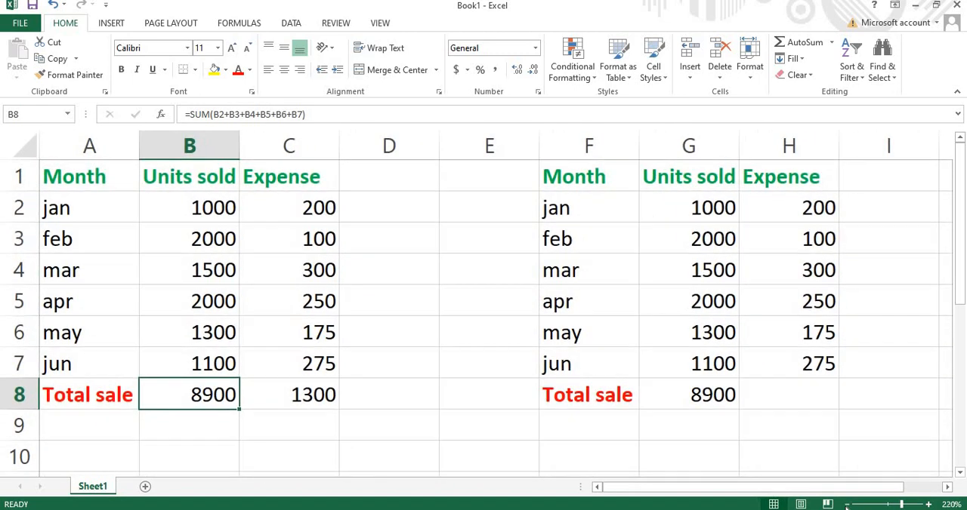
pyautogui.click(845, 504)
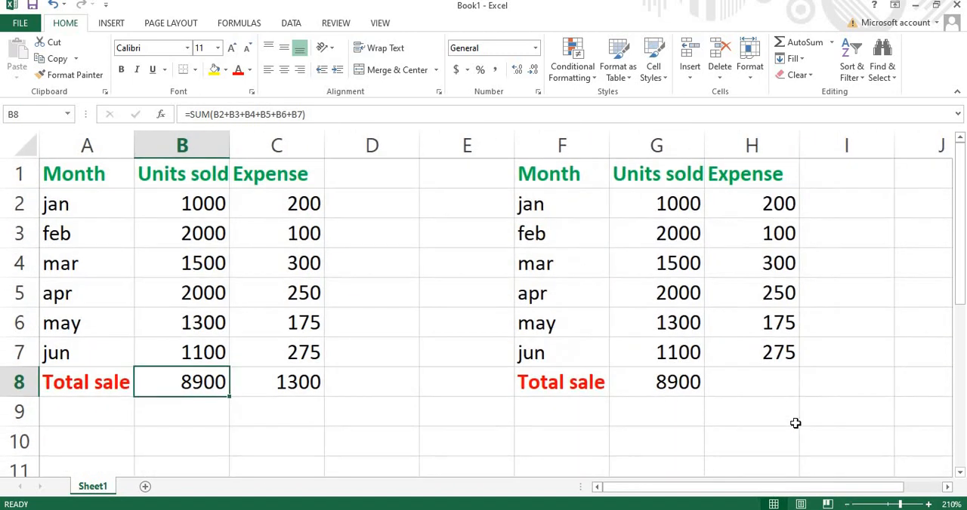
# - Enter a SUM formula referencing only the January expense H2 in the Total sale cell H8 of the second table
pyautogui.click(736, 377)
pyautogui.click(747, 198)
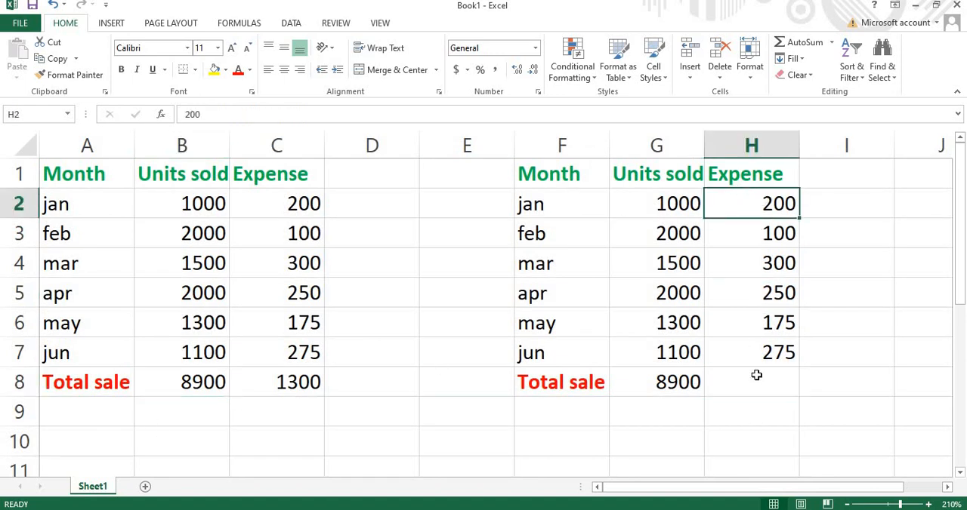
pyautogui.doubleClick(755, 377)
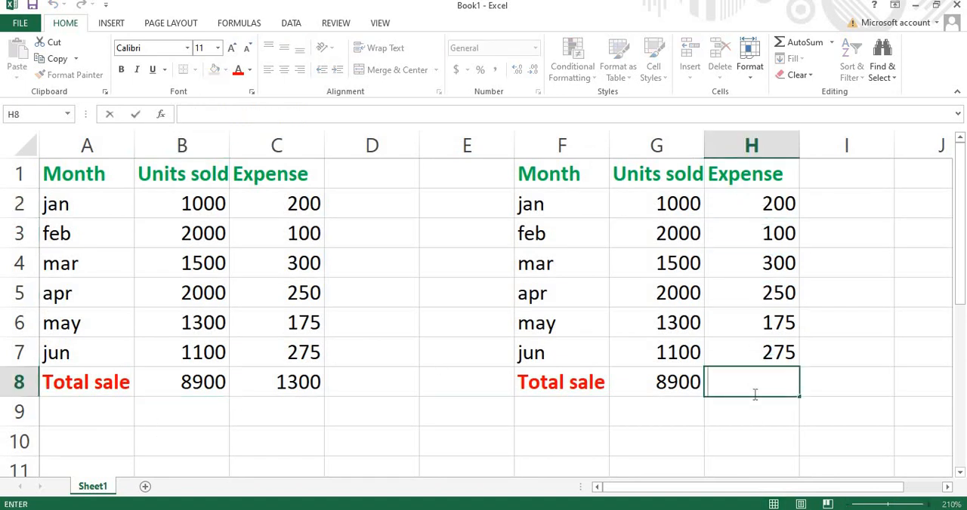
pyautogui.write('=sum')
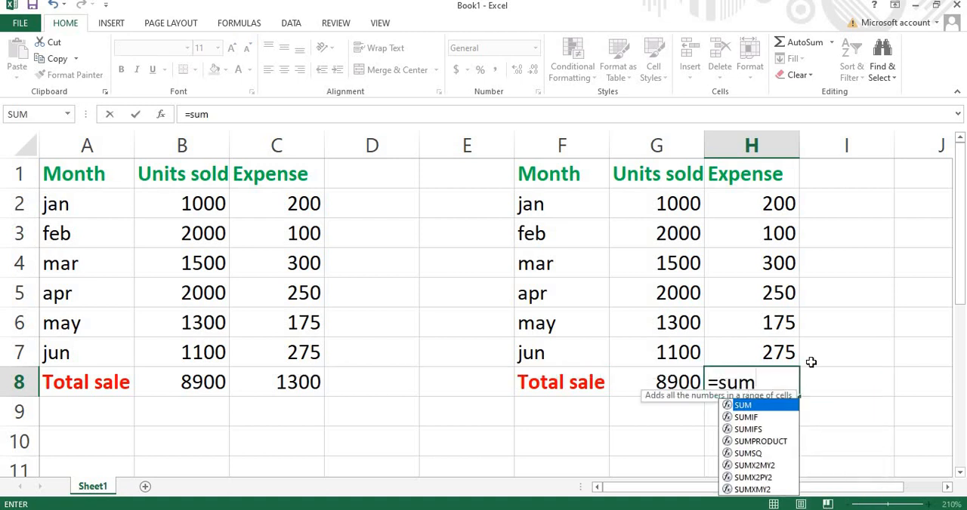
pyautogui.write('9')
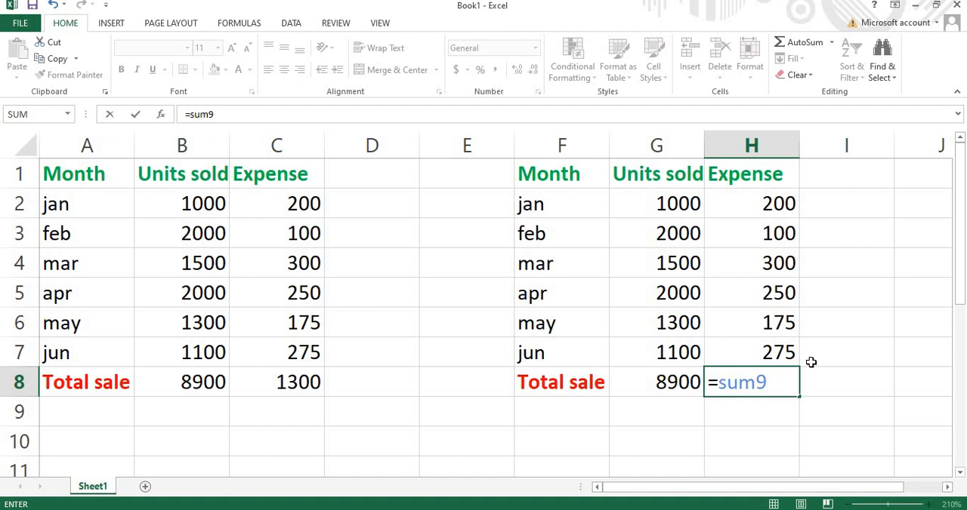
pyautogui.write('h')
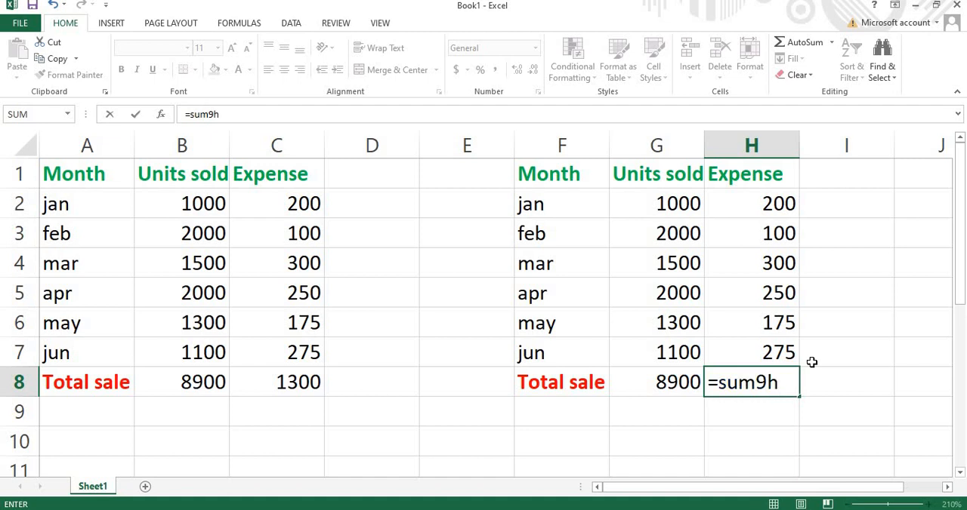
pyautogui.press('BackSpace')
pyautogui.press('BackSpace')
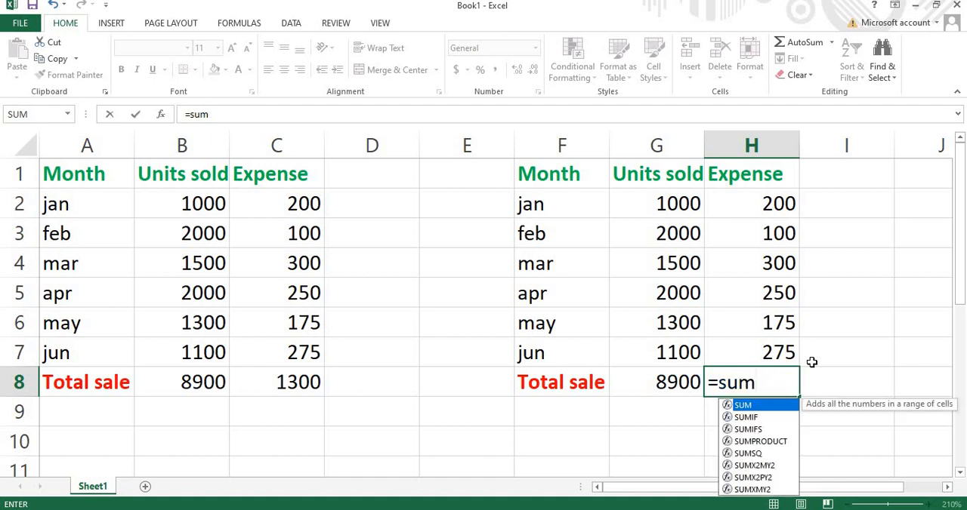
pyautogui.write('(h')
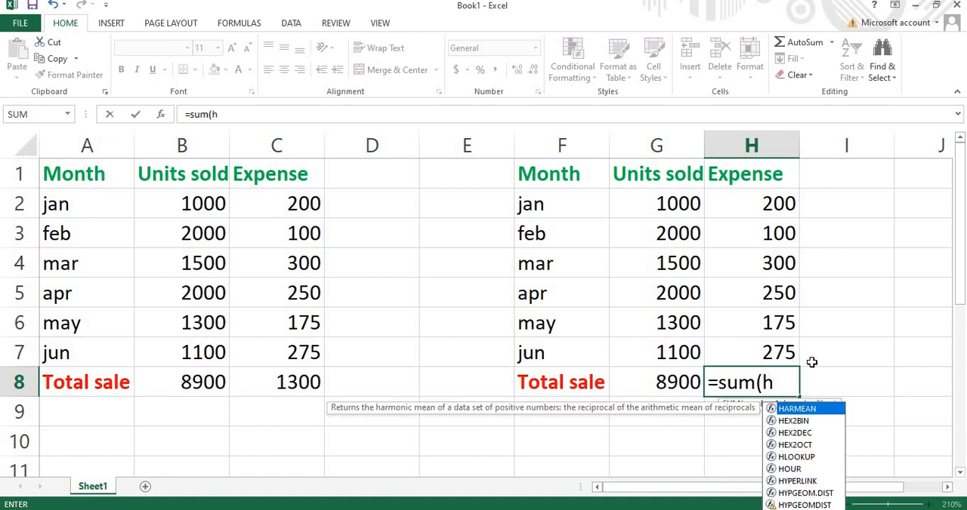
pyautogui.write('2')
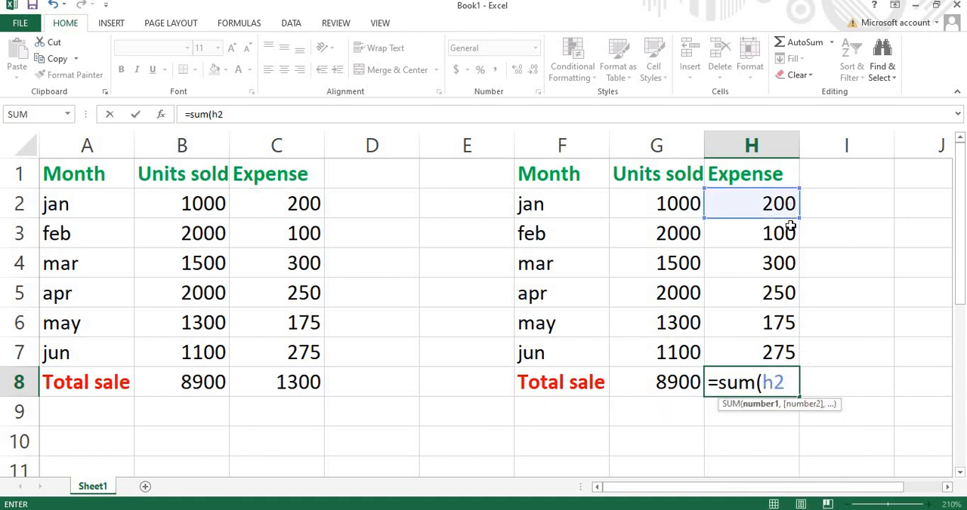
pyautogui.moveTo(794, 220); pyautogui.dragTo(783, 352)
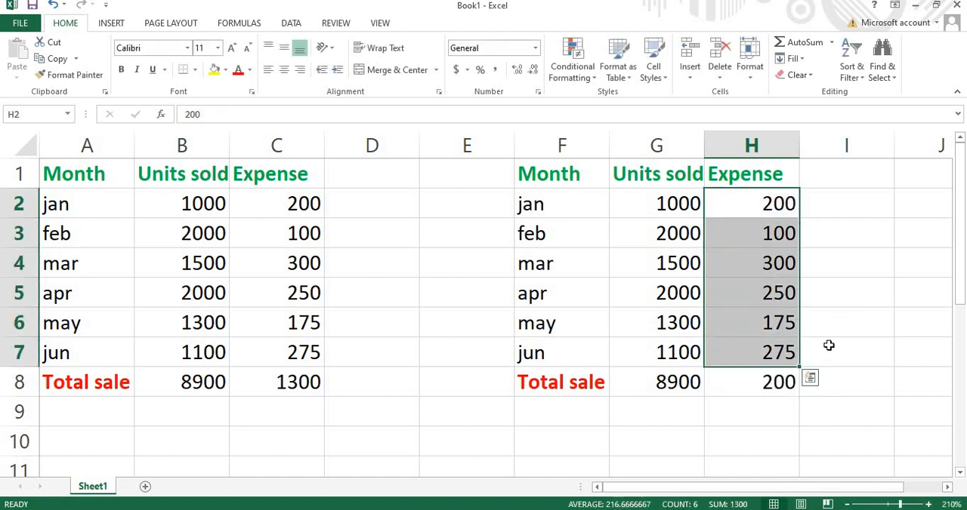
pyautogui.click(861, 363)
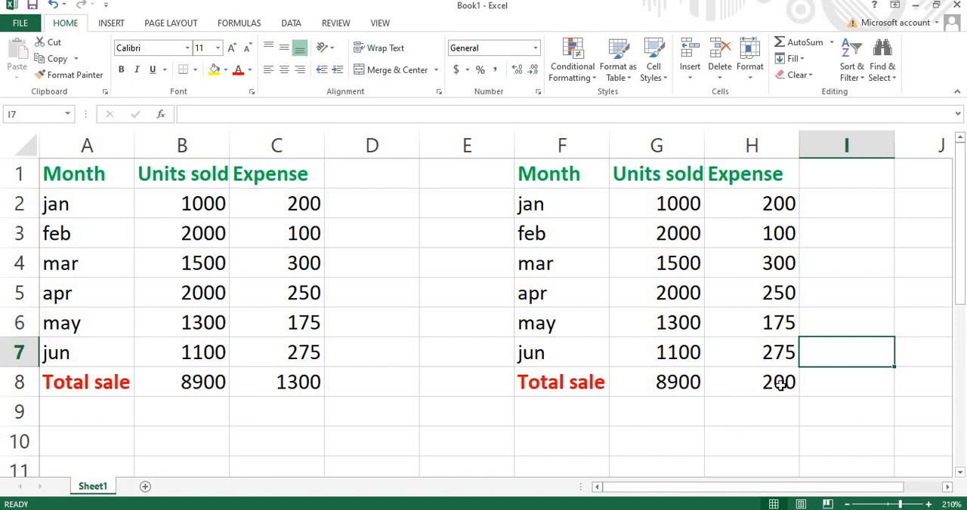
# - Try to extend the H8 formula beyond H2 by adding a colon and the range H2:I2
pyautogui.click(781, 384)
pyautogui.doubleClick(793, 384)
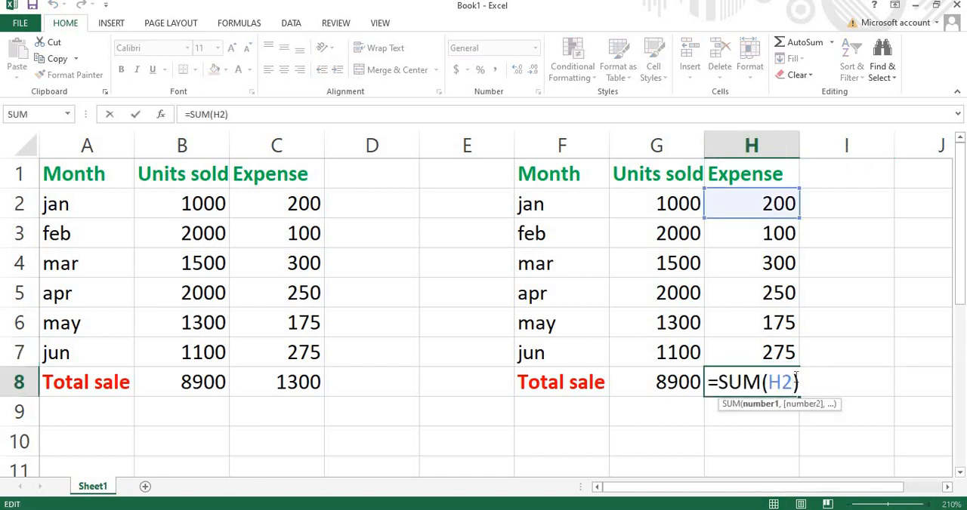
pyautogui.write(':')
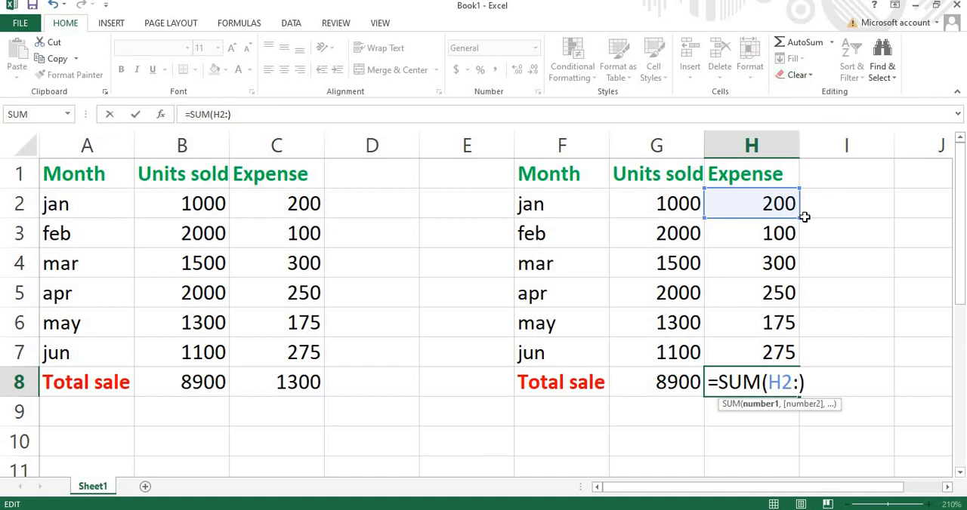
pyautogui.moveTo(798, 218); pyautogui.dragTo(894, 217)
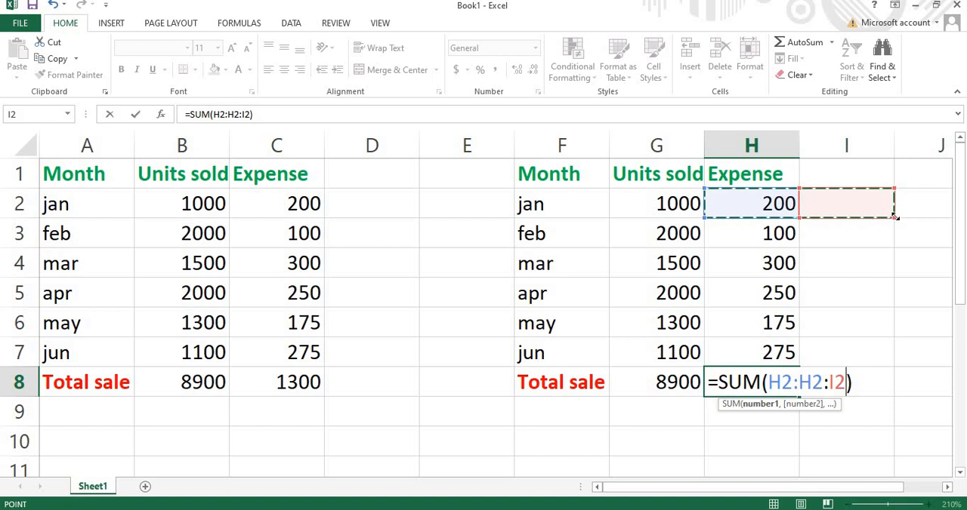
pyautogui.press('Return')
pyautogui.click(789, 204)
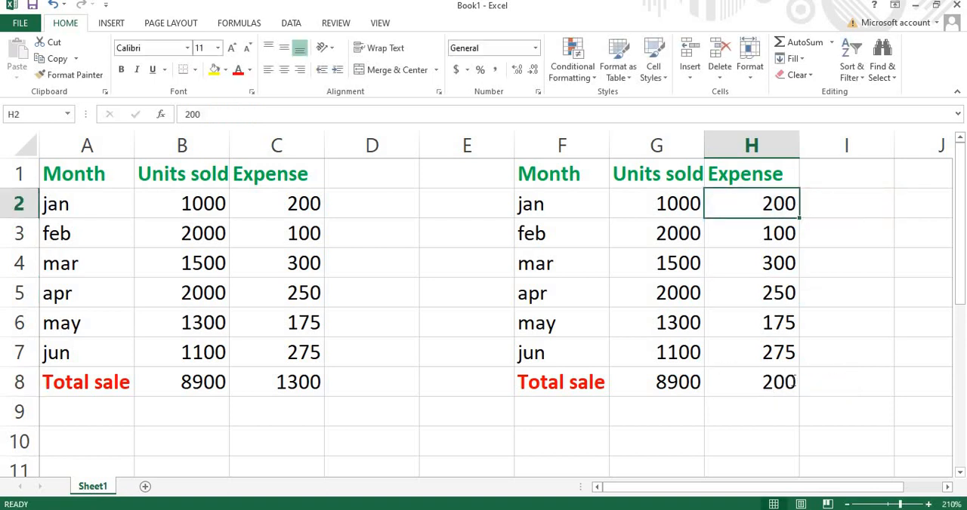
# - Correct the Expense total formula in H8 of the second table to =SUM(H2:H7)
pyautogui.doubleClick(796, 382)
pyautogui.moveTo(843, 380); pyautogui.dragTo(805, 370)
pyautogui.press('BackSpace')
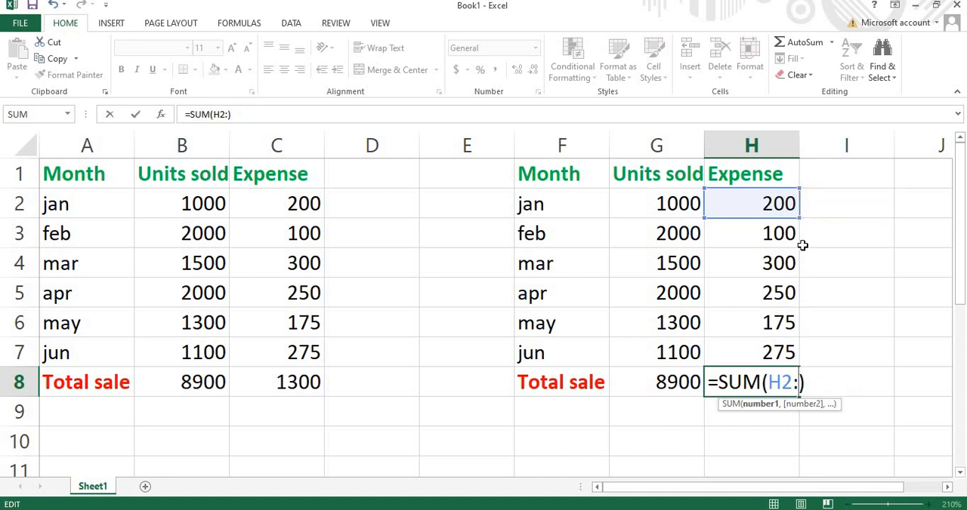
pyautogui.moveTo(791, 232); pyautogui.dragTo(789, 361)
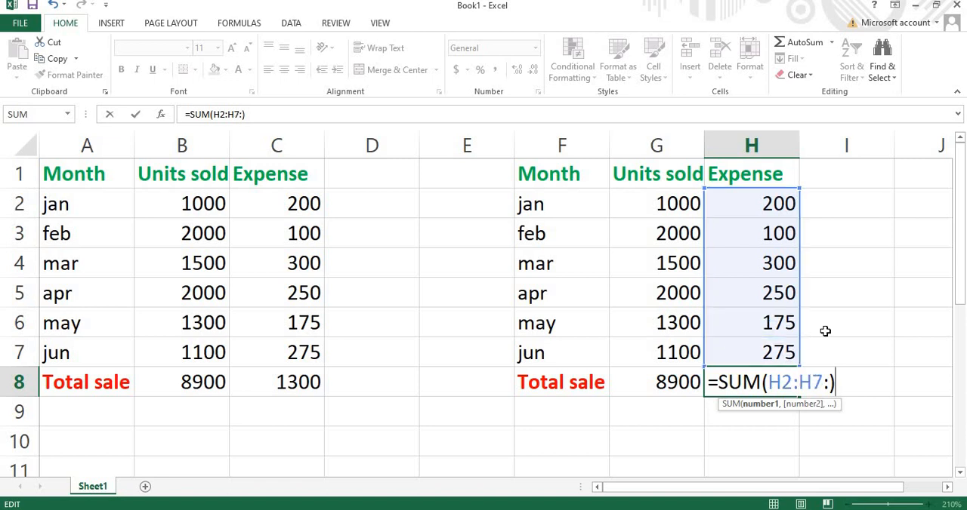
pyautogui.press('Return')
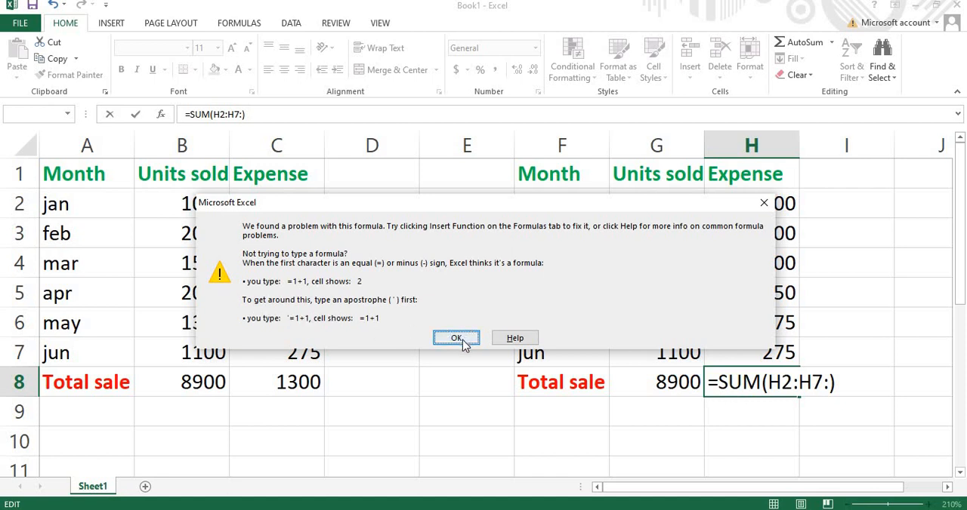
pyautogui.click(461, 338)
pyautogui.press('BackSpace')
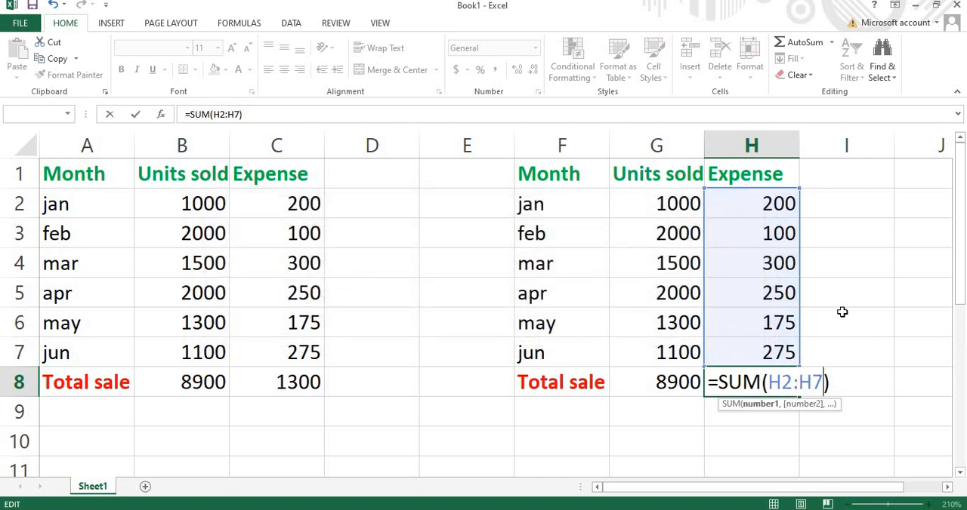
pyautogui.press('Return')
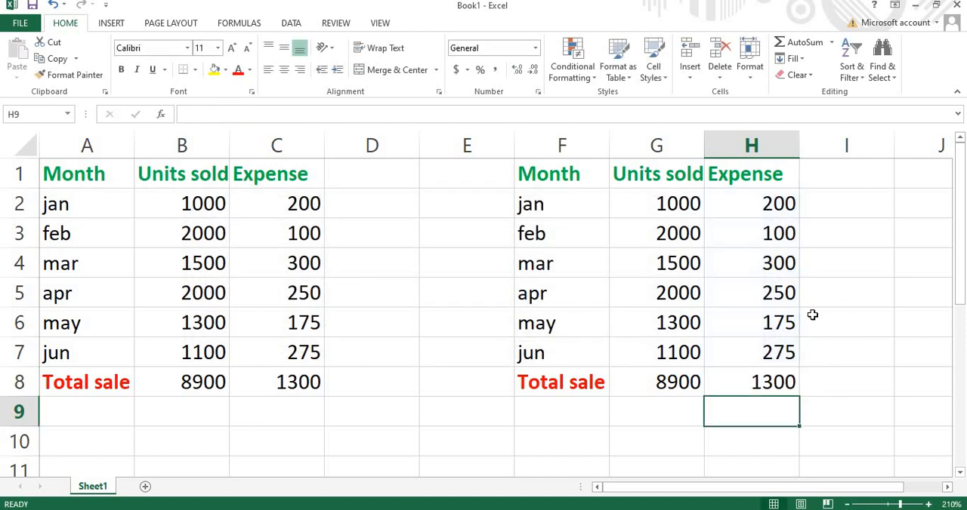
# - Compare the expense totals in C8 and H8 across the two tables
pyautogui.click(264, 391)
pyautogui.click(793, 389)
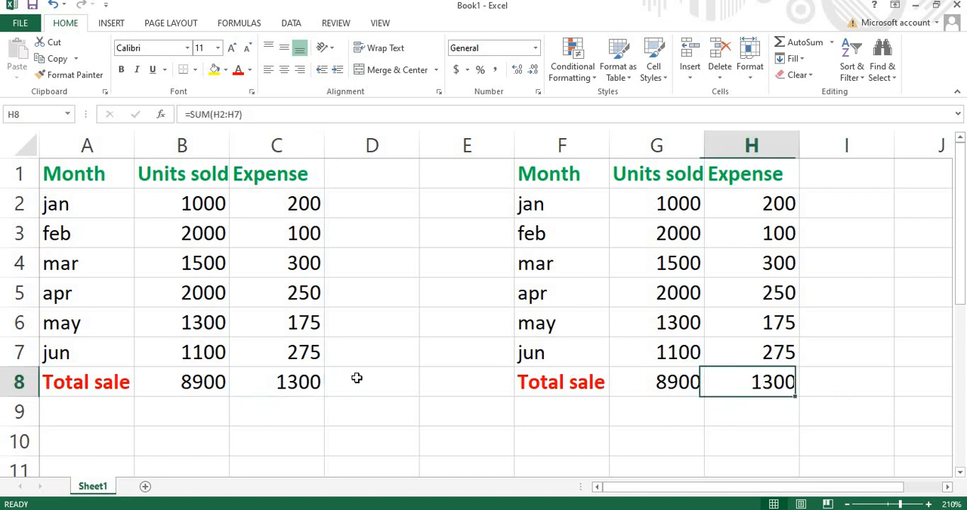
pyautogui.click(276, 384)
pyautogui.click(773, 401)
# - Examine the G8 formula's range G2:G7 against column G and rows 2 and 7 of the sheet
pyautogui.doubleClick(687, 382)
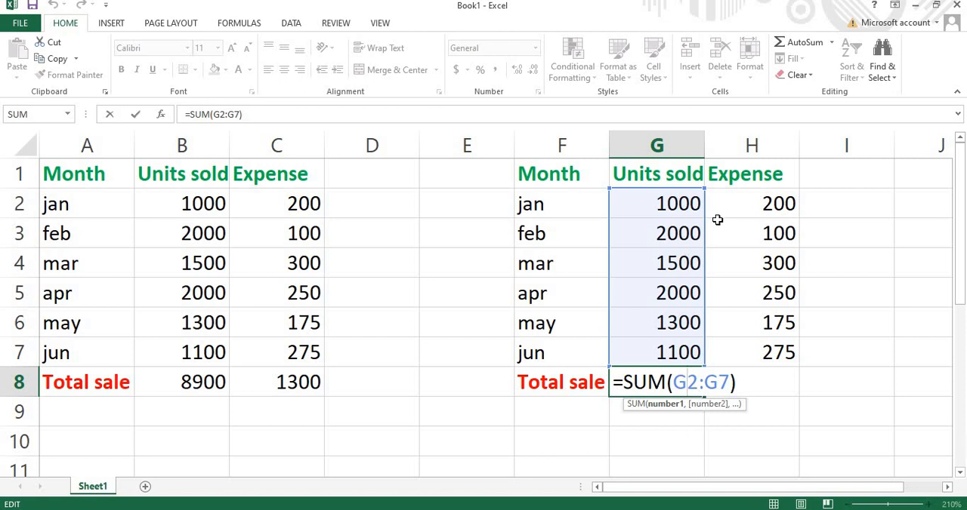
pyautogui.click(22, 204)
pyautogui.click(646, 146)
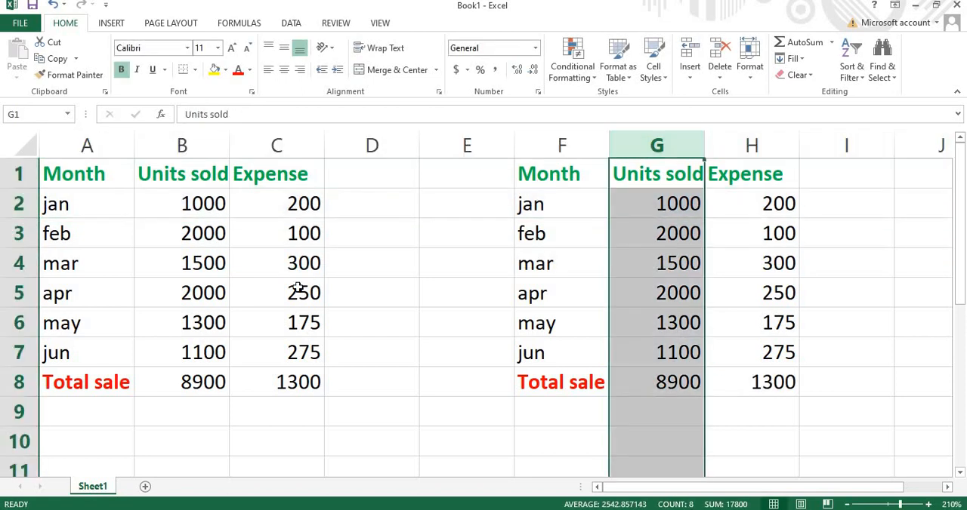
pyautogui.scroll(-2, 296, 288)
pyautogui.scroll(2, 17, 293)
pyautogui.click(18, 353)
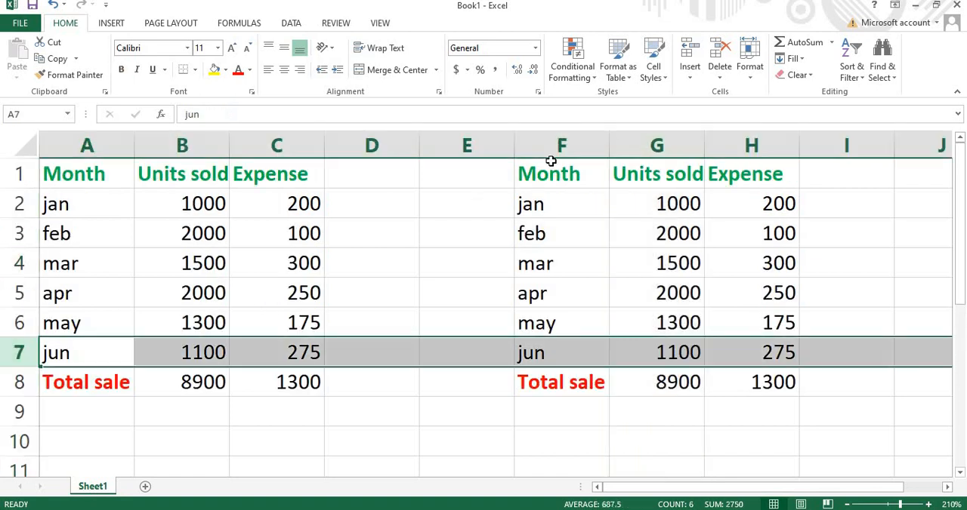
pyautogui.click(640, 150)
pyautogui.click(696, 444)
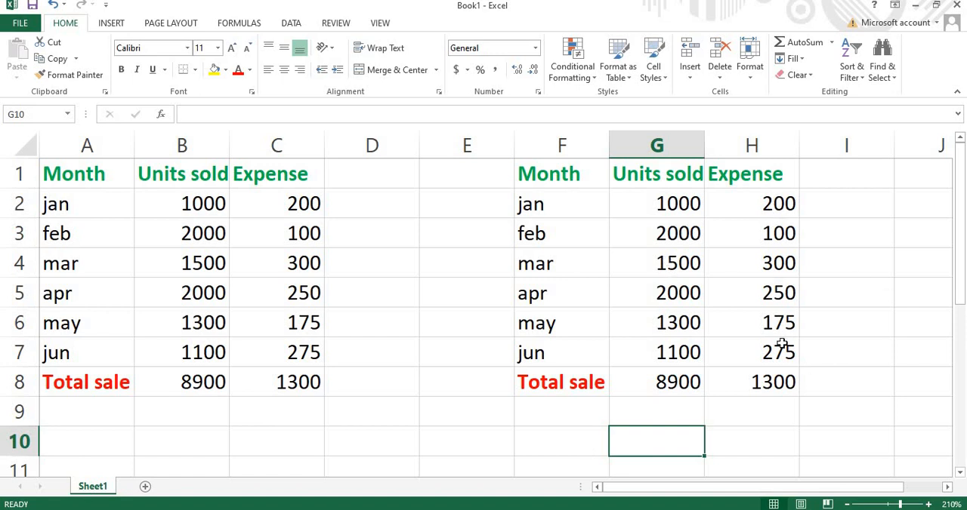
pyautogui.scroll(-3, 749, 358)
pyautogui.scroll(3, 753, 355)
pyautogui.click(848, 201)
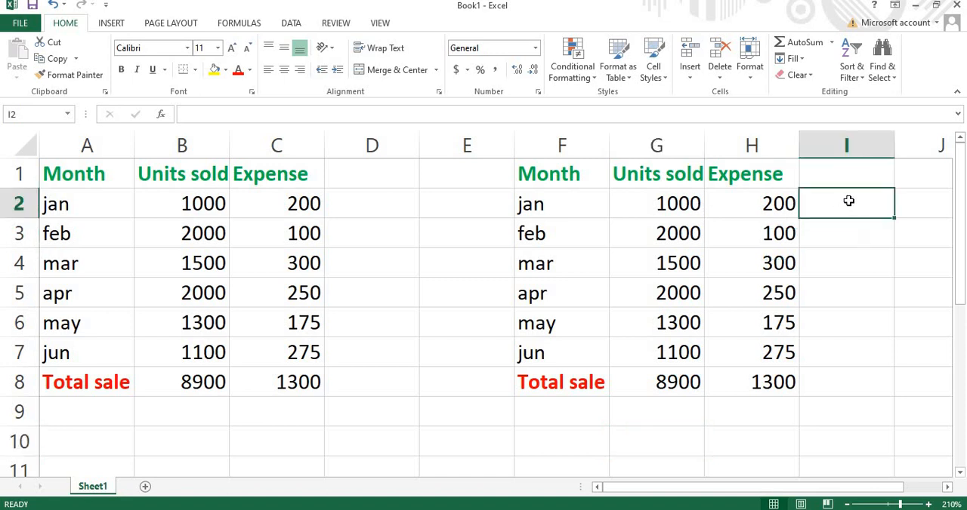
pyautogui.click(848, 287)
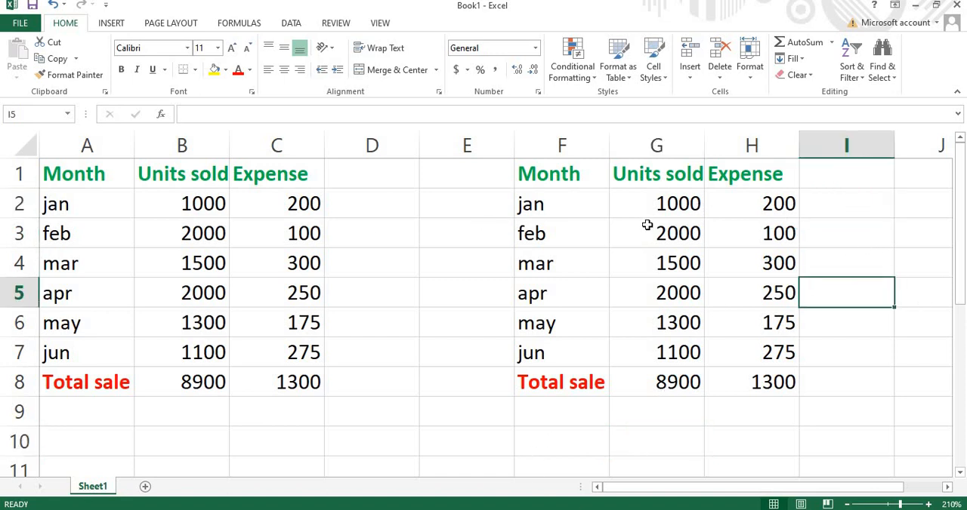
pyautogui.click(382, 184)
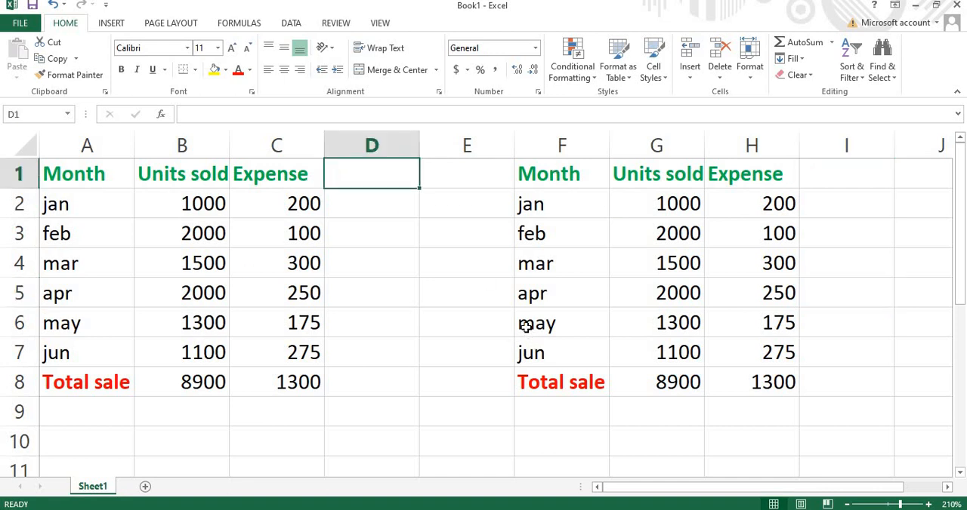
pyautogui.click(191, 417)
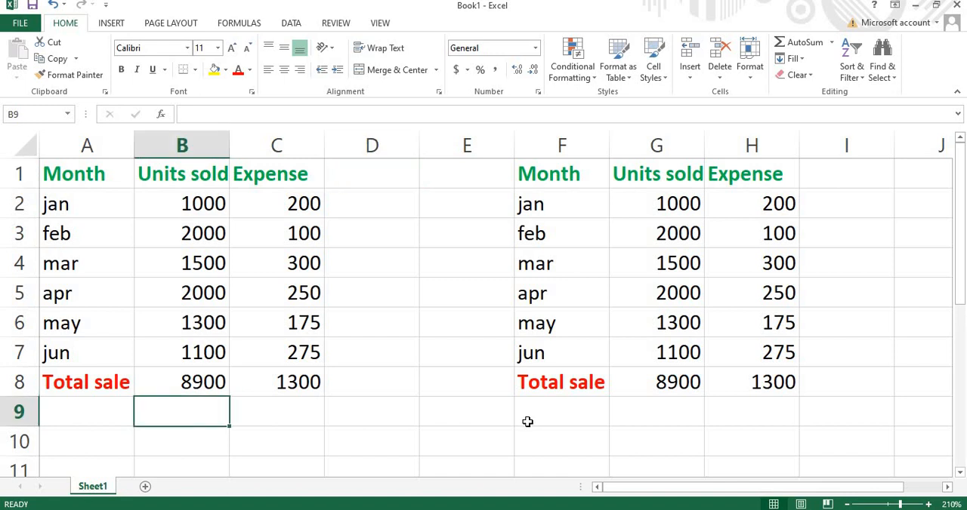
pyautogui.click(527, 417)
pyautogui.click(736, 412)
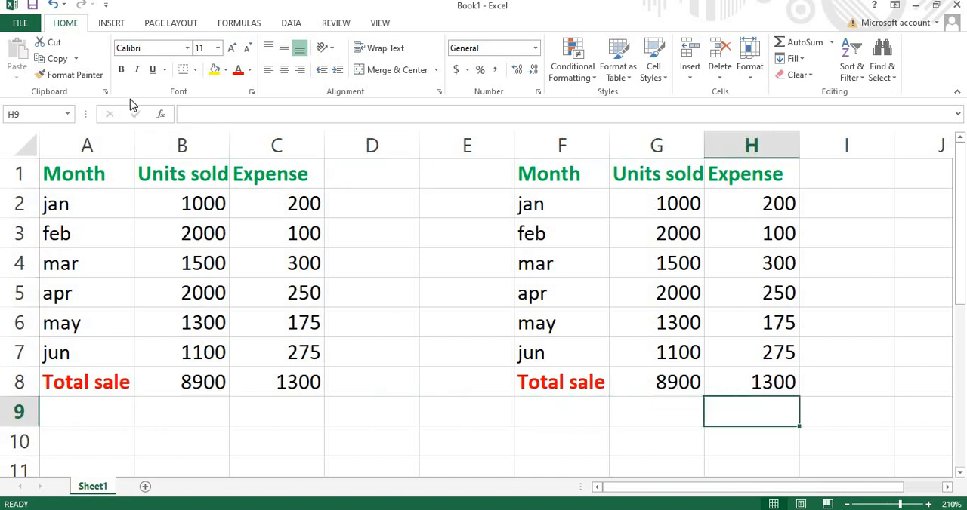